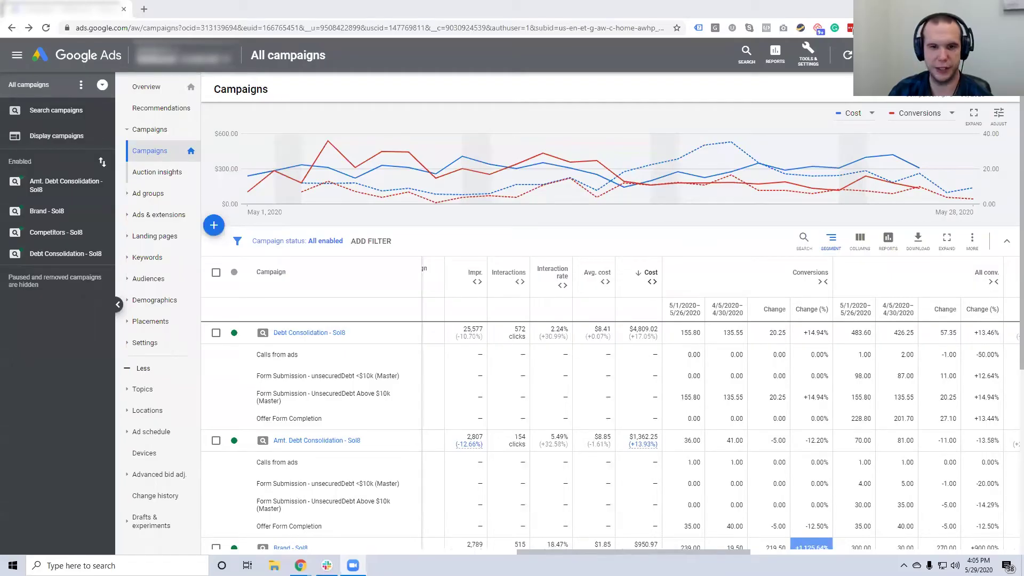
pyautogui.scroll(-3, 620, 274)
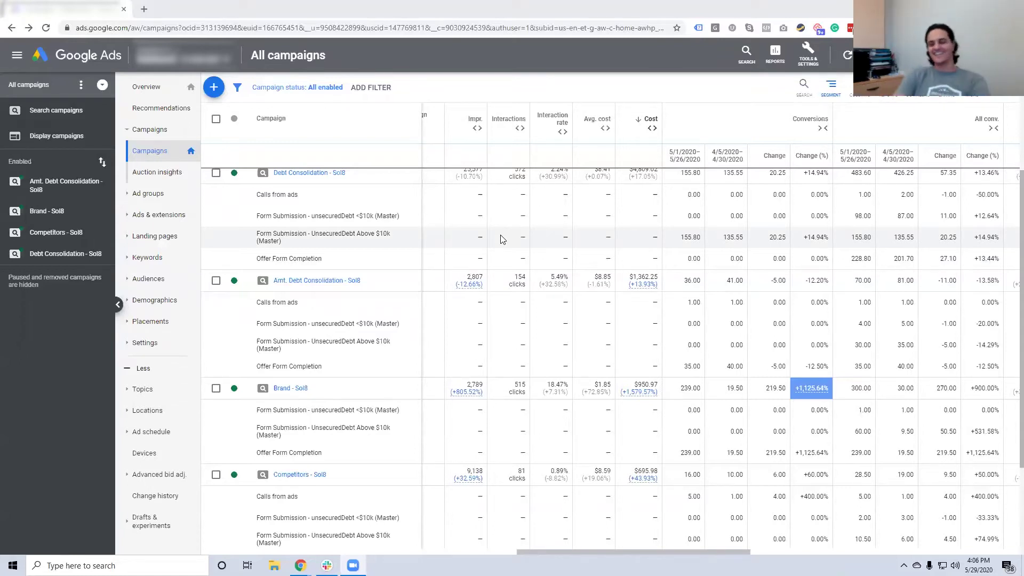
# Step: Show the Household income demographics report and sort its income brackets by Bid adj
pyautogui.click(150, 300)
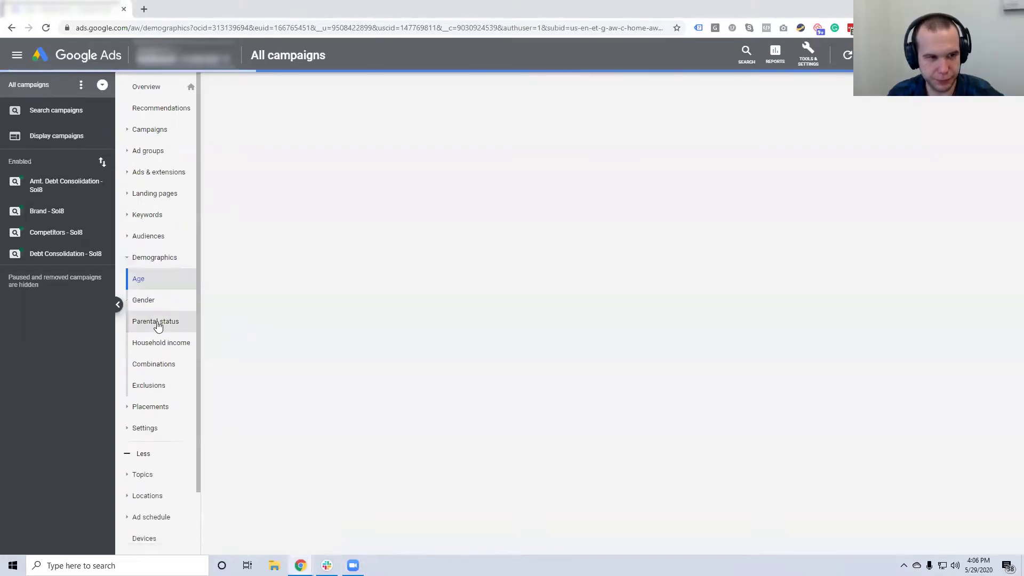
pyautogui.click(156, 345)
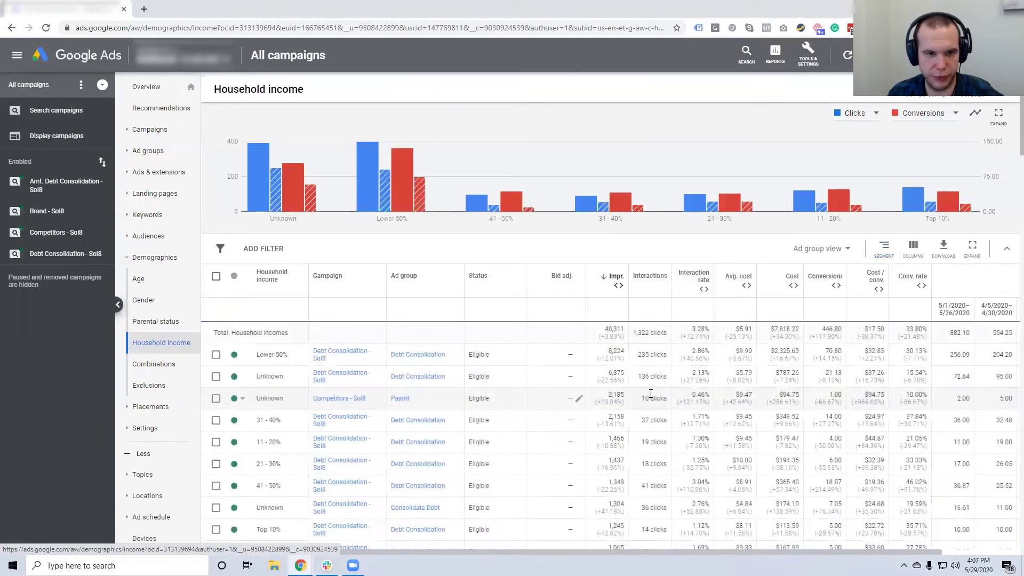
pyautogui.scroll(-5, 648, 395)
pyautogui.scroll(-5, 651, 393)
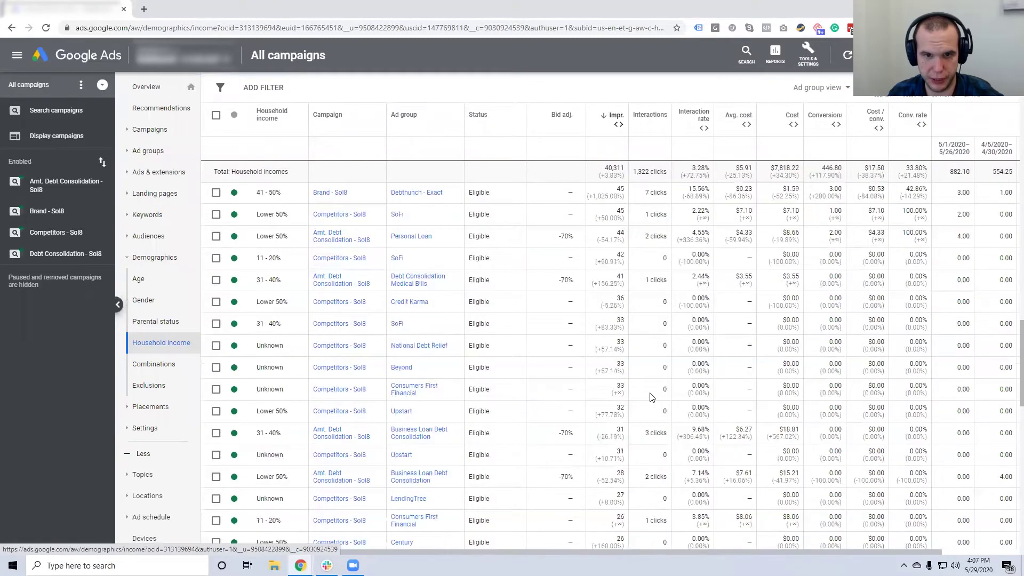
pyautogui.scroll(10, 587, 342)
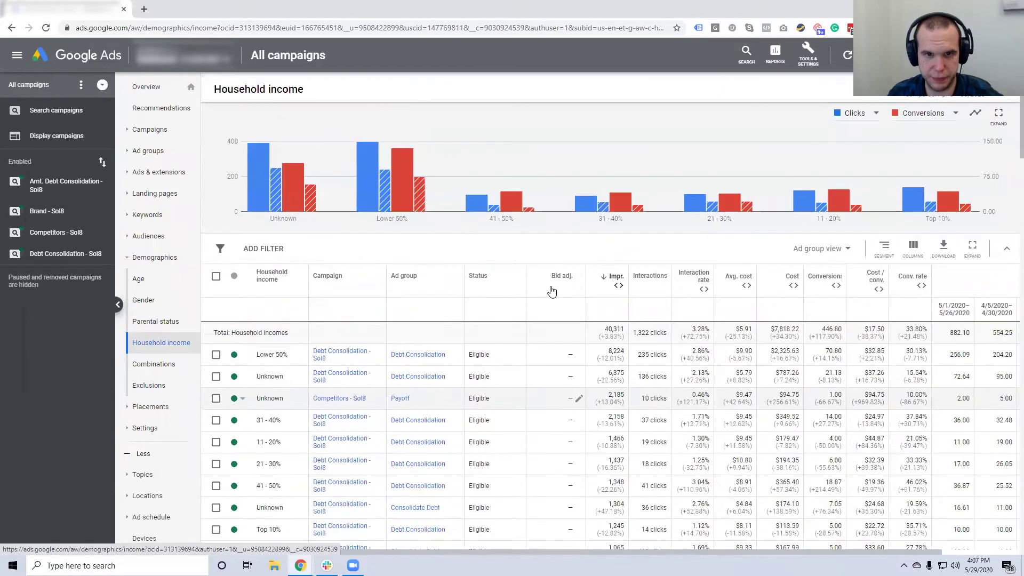
pyautogui.click(557, 276)
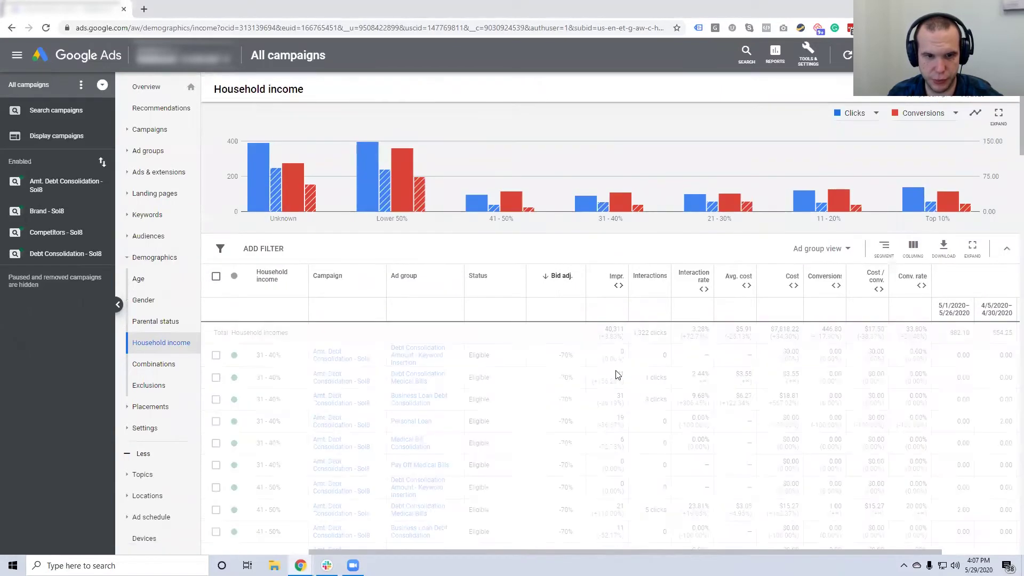
pyautogui.scroll(-2, 617, 374)
pyautogui.scroll(-1, 616, 376)
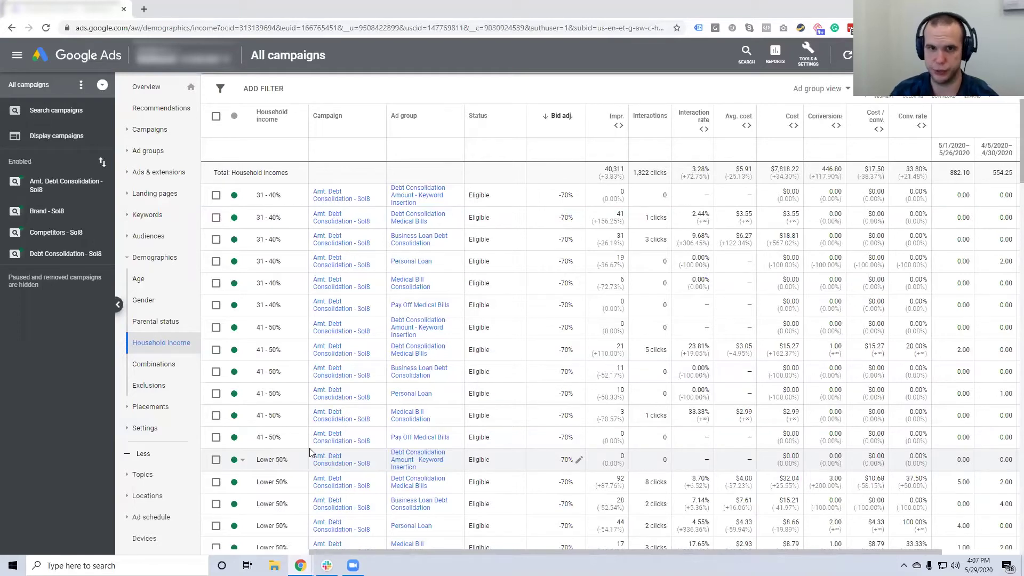
pyautogui.scroll(3, 442, 361)
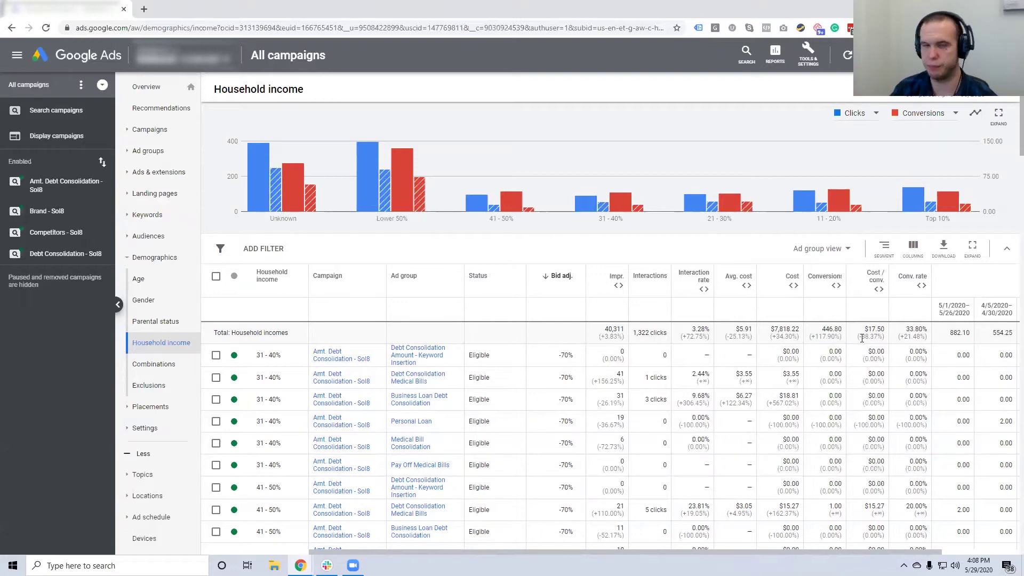
pyautogui.click(151, 130)
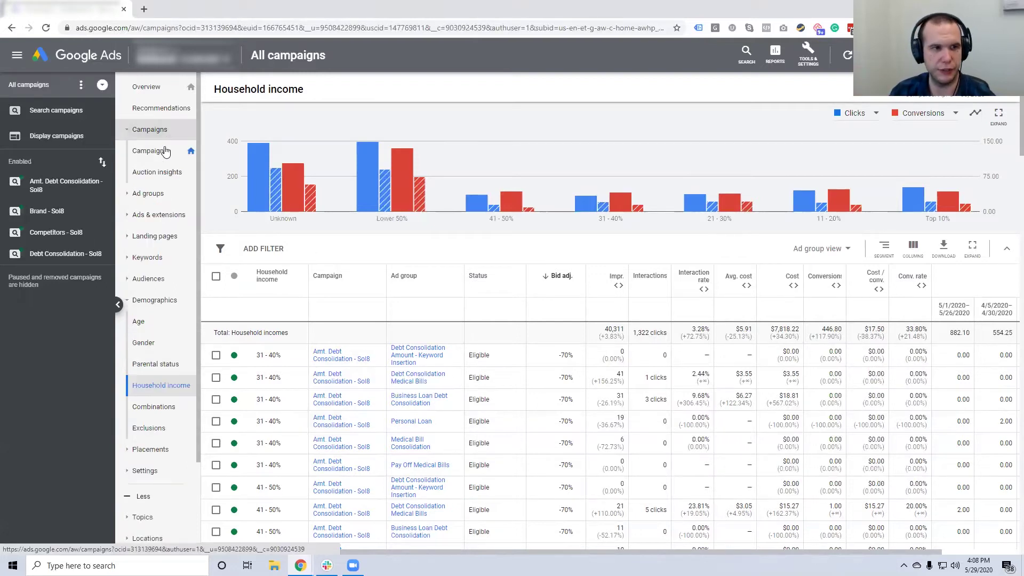
pyautogui.scroll(-2, 798, 408)
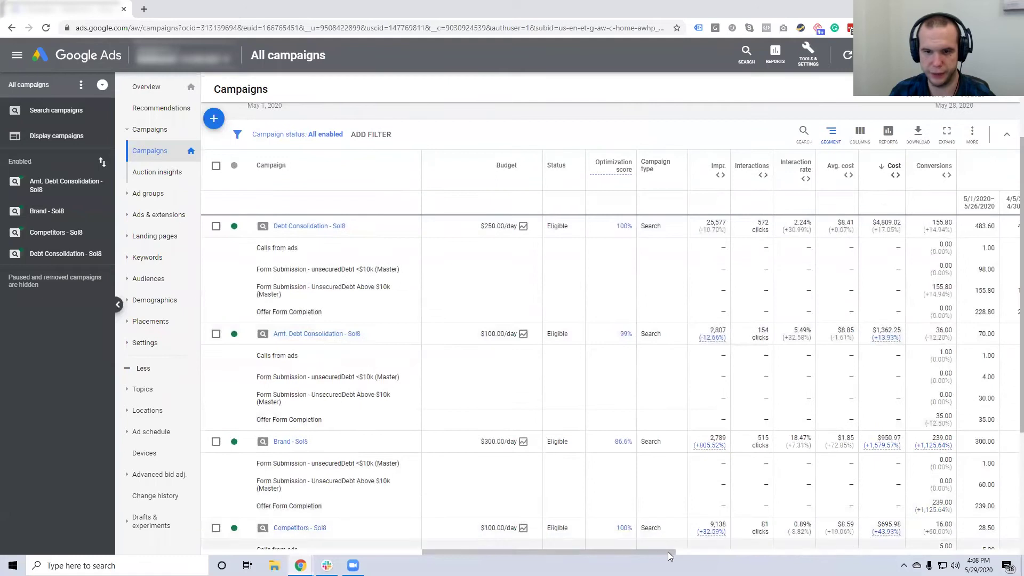
pyautogui.moveTo(669, 553); pyautogui.dragTo(822, 553)
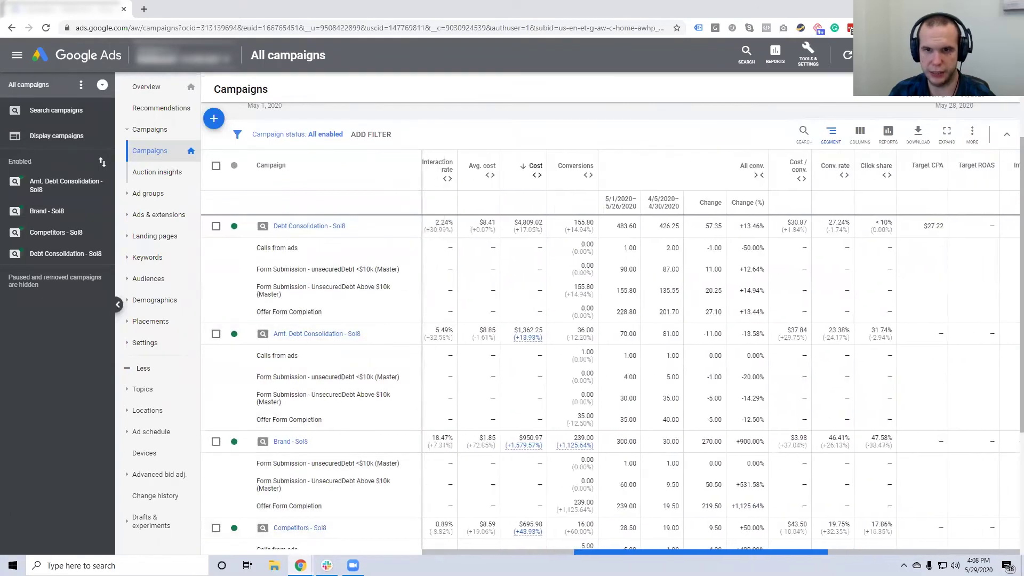
pyautogui.click(695, 215)
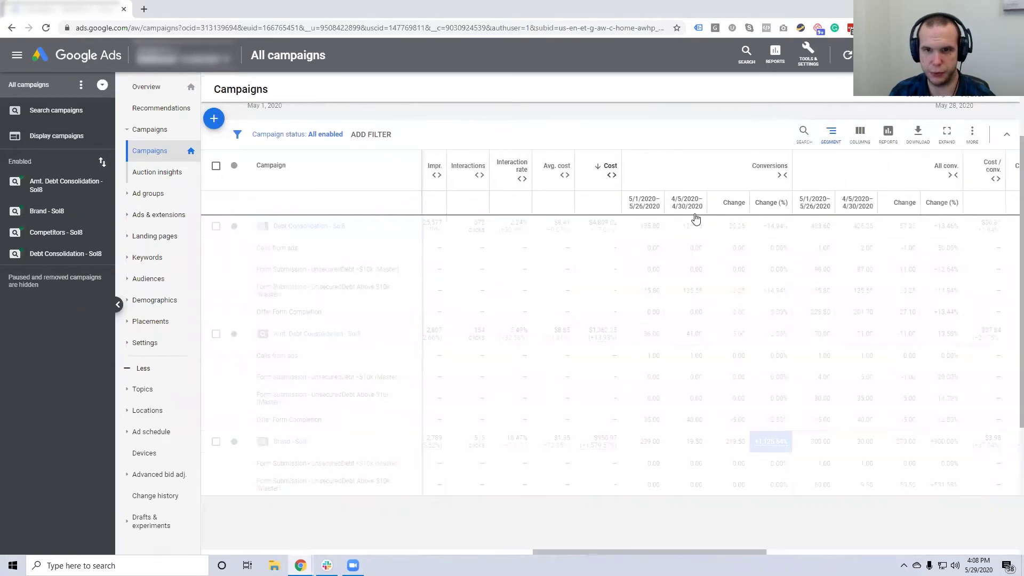
pyautogui.moveTo(272, 269); pyautogui.dragTo(363, 272)
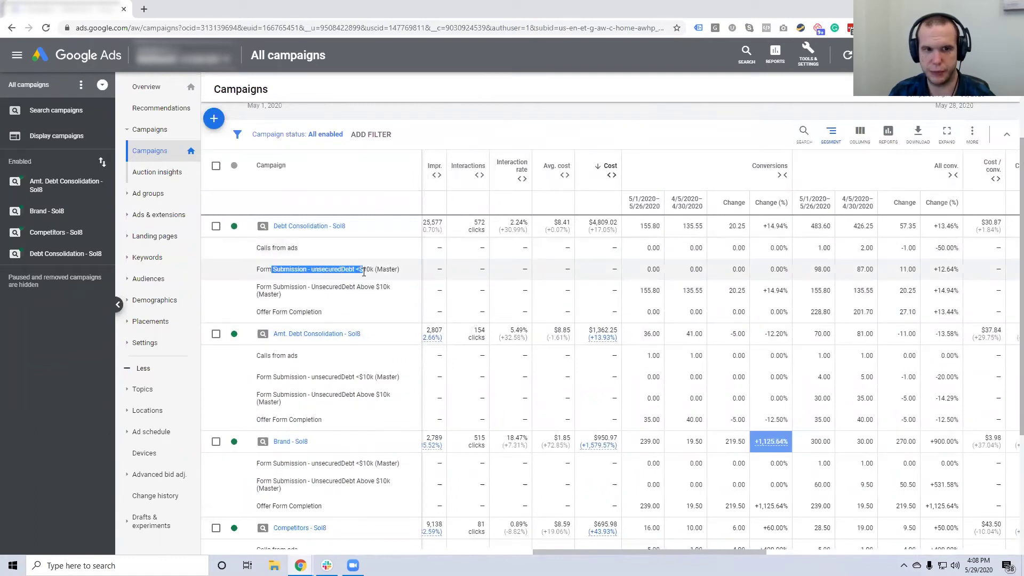
pyautogui.moveTo(272, 269); pyautogui.dragTo(376, 271)
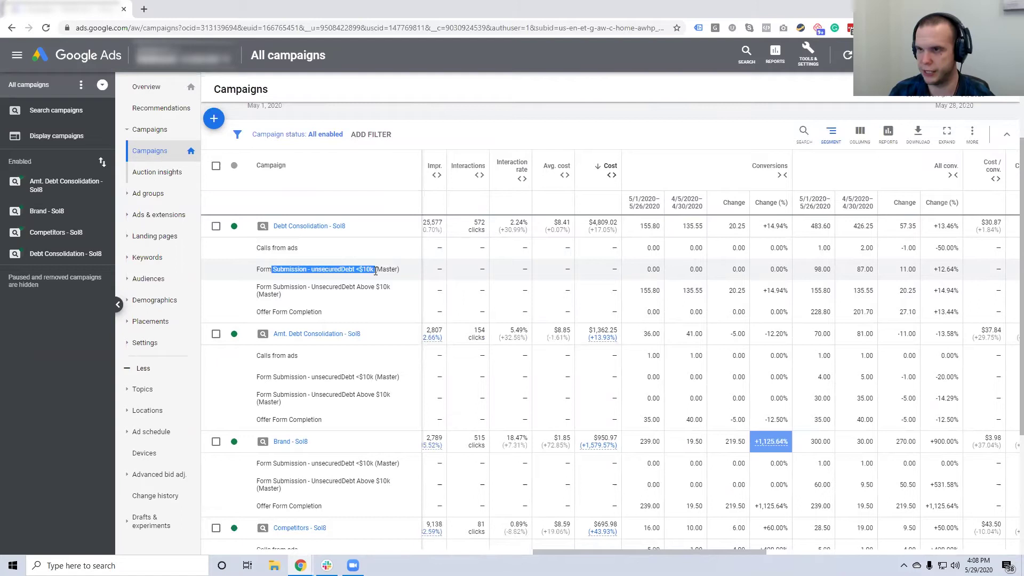
pyautogui.moveTo(266, 287); pyautogui.dragTo(389, 288)
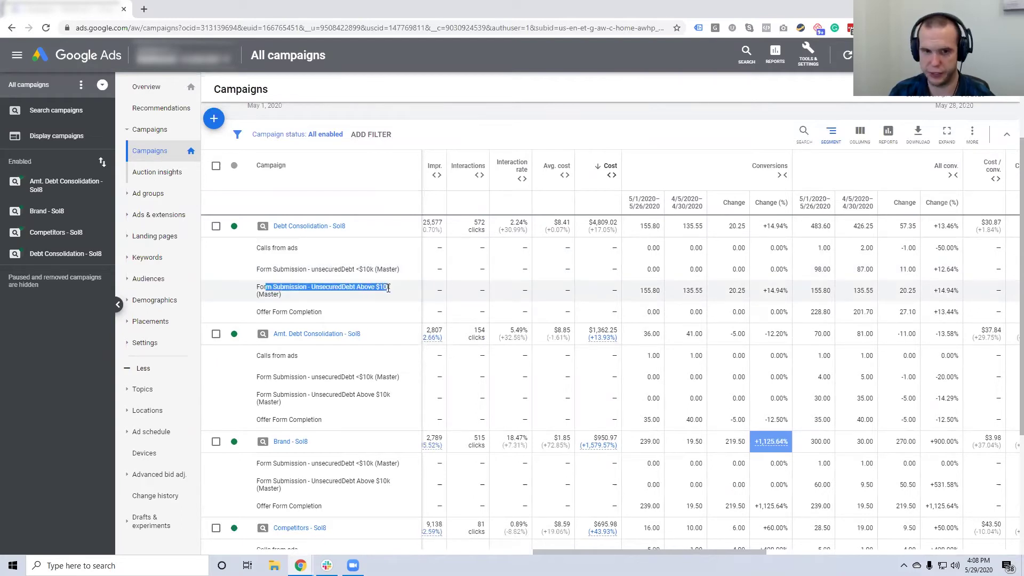
pyautogui.scroll(-4, 395, 290)
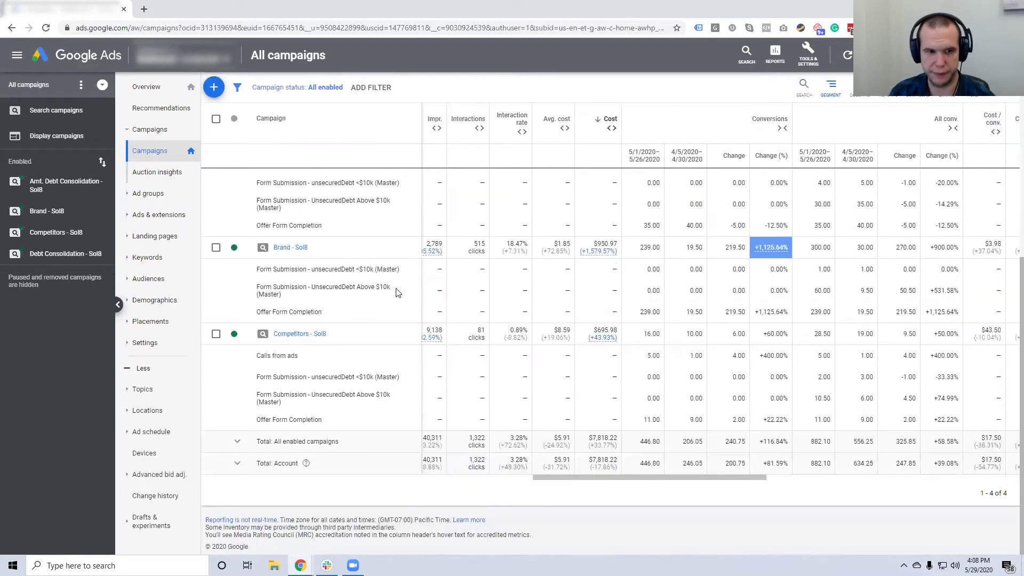
pyautogui.click(238, 442)
pyautogui.scroll(-2, 320, 428)
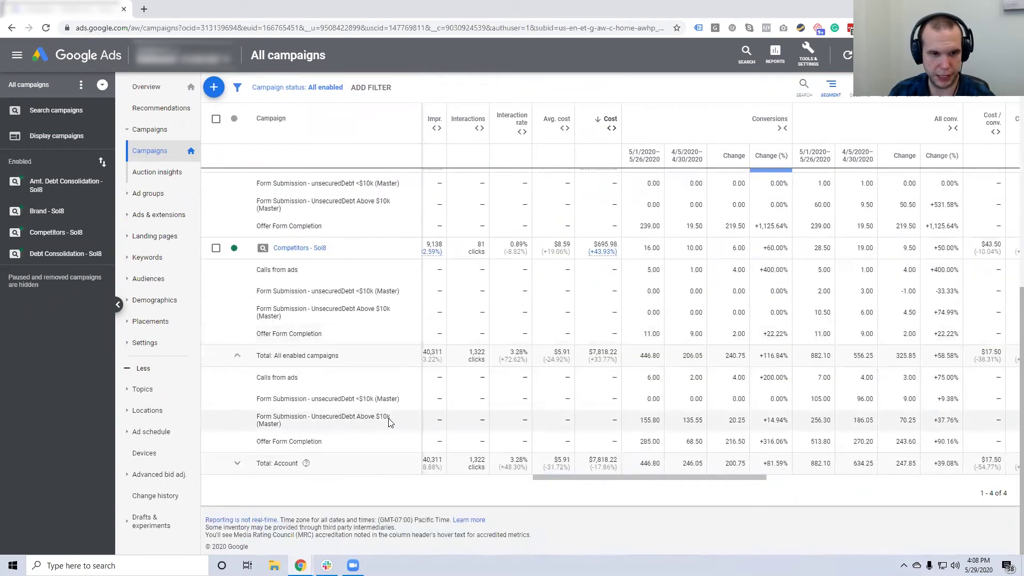
pyautogui.moveTo(342, 418); pyautogui.dragTo(388, 419)
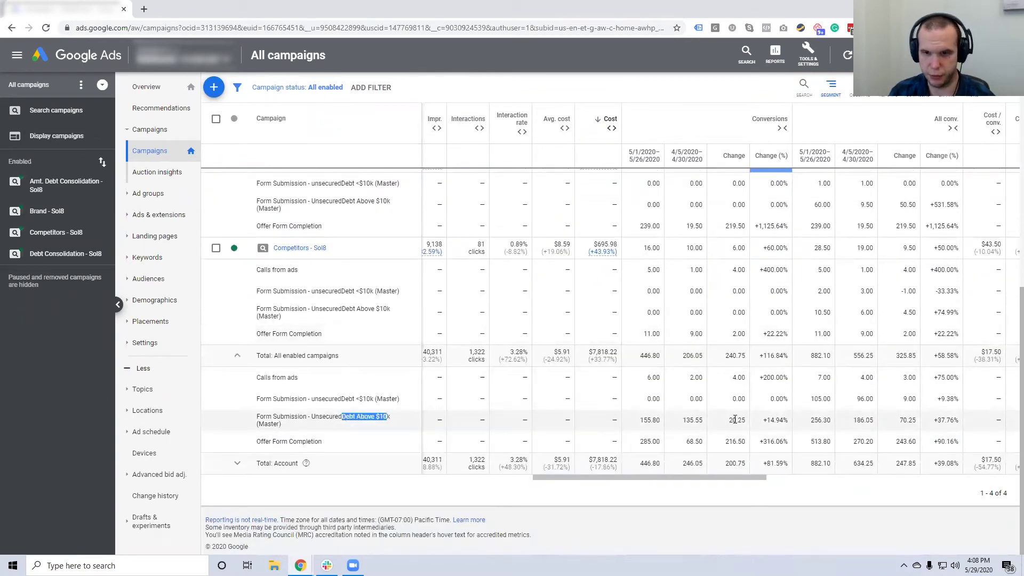
pyautogui.moveTo(805, 422); pyautogui.dragTo(833, 424)
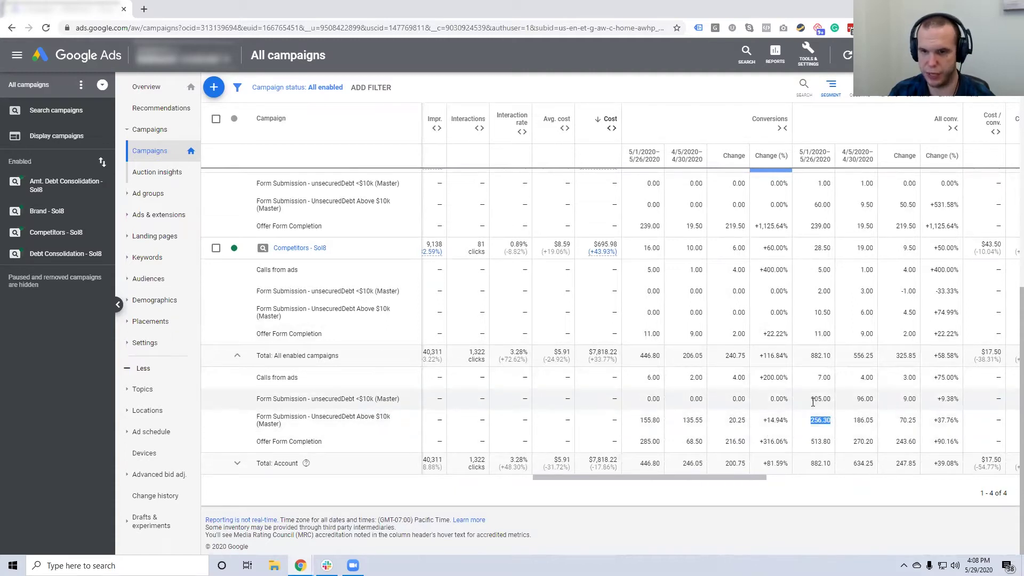
pyautogui.moveTo(812, 400); pyautogui.dragTo(829, 400)
pyautogui.click(829, 401)
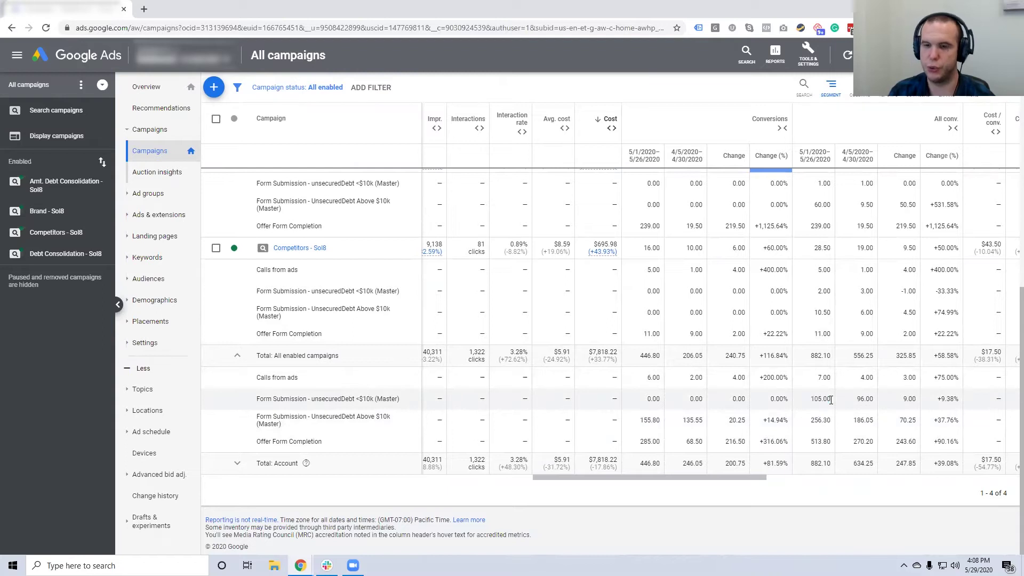
pyautogui.scroll(5, 830, 405)
pyautogui.scroll(3, 831, 408)
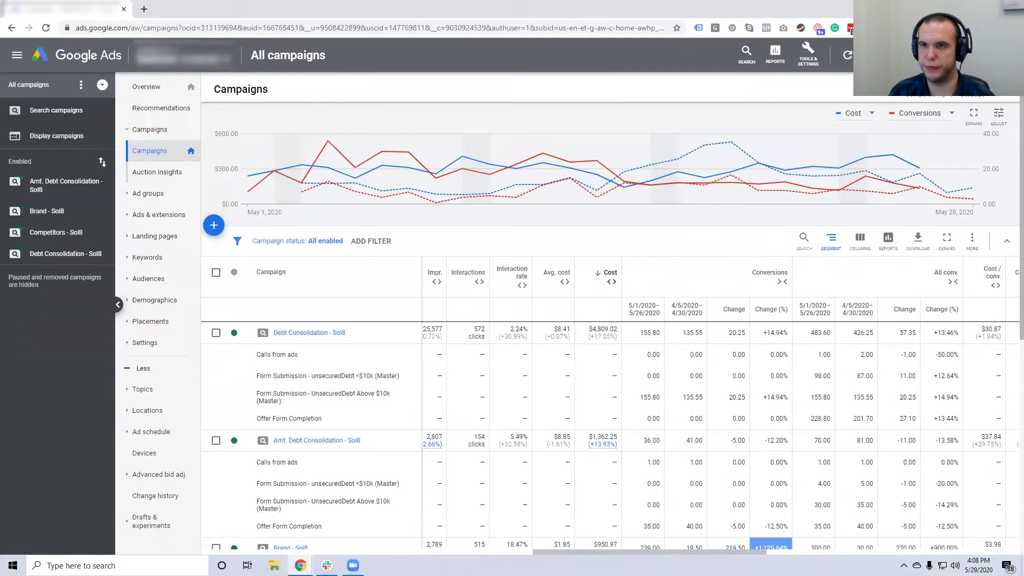
pyautogui.scroll(-5, 856, 416)
pyautogui.scroll(-3, 857, 418)
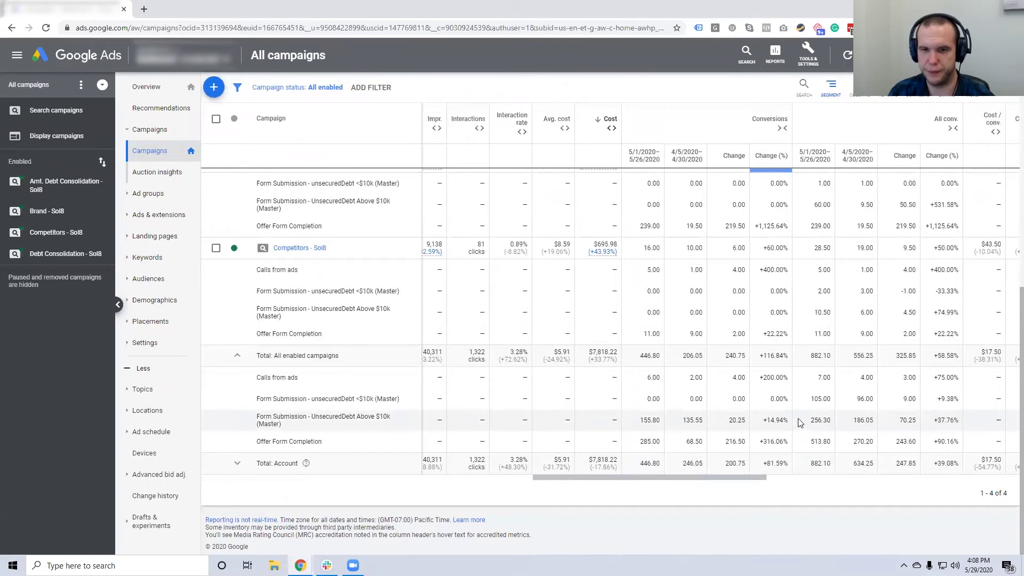
pyautogui.moveTo(592, 460); pyautogui.dragTo(610, 460)
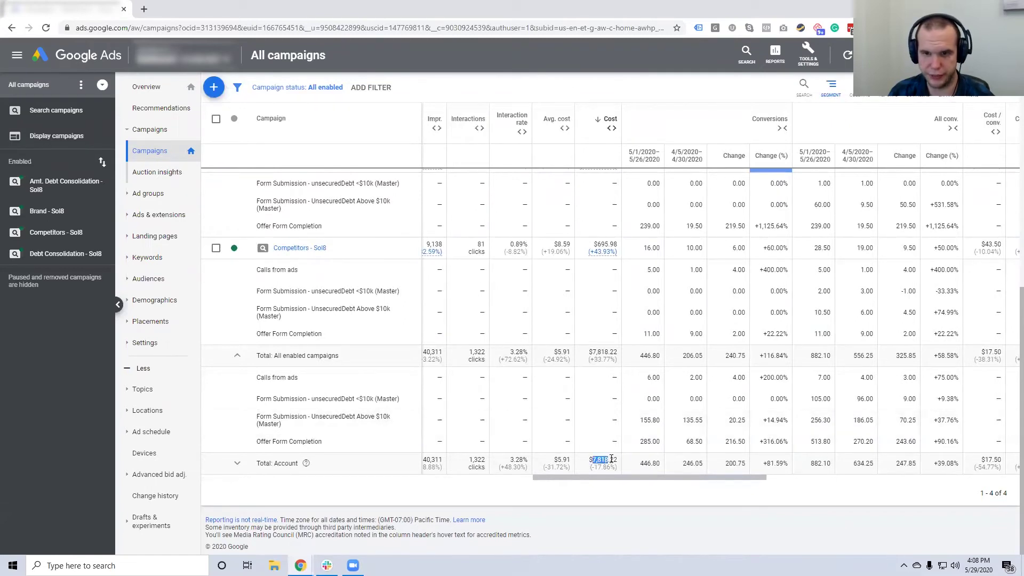
pyautogui.moveTo(810, 420); pyautogui.dragTo(828, 399)
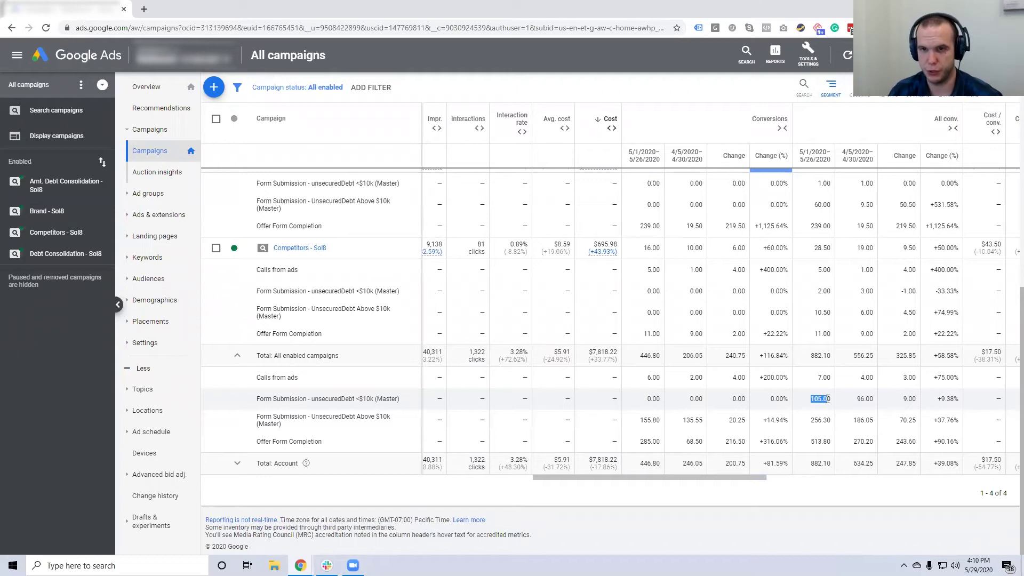
pyautogui.scroll(10, 828, 399)
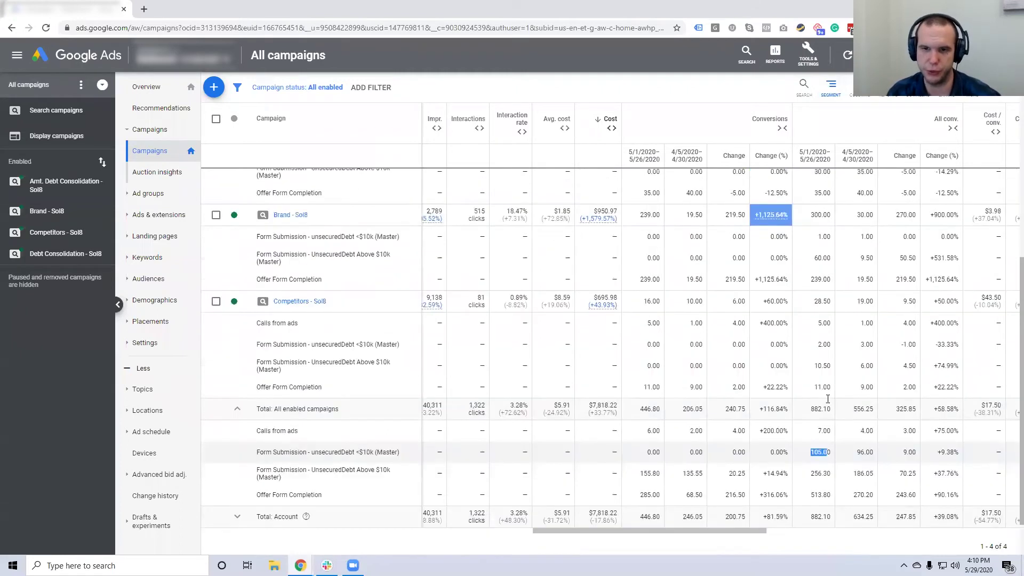
pyautogui.scroll(-1, 828, 403)
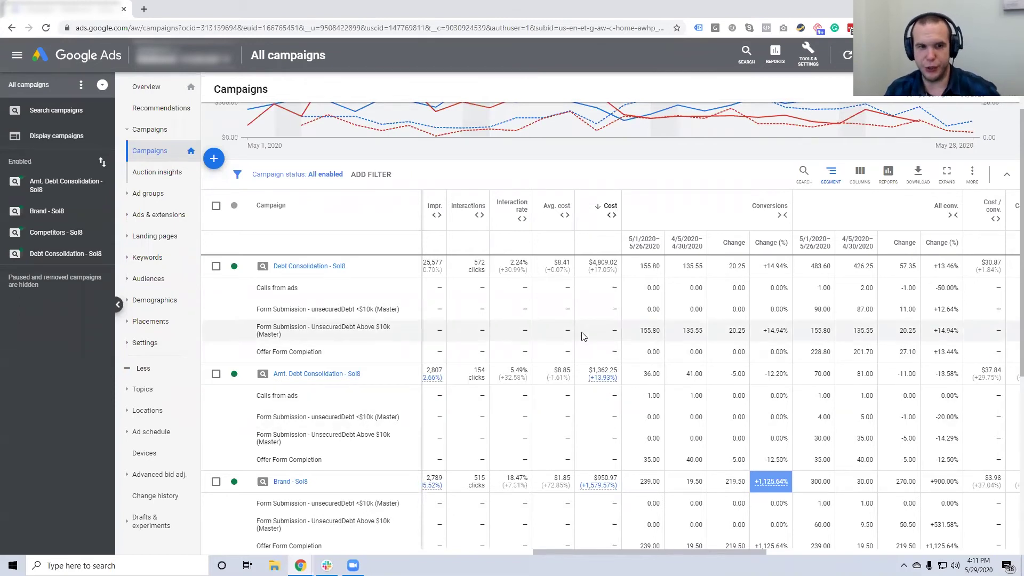
pyautogui.moveTo(266, 288); pyautogui.dragTo(376, 312)
pyautogui.moveTo(317, 328); pyautogui.dragTo(386, 328)
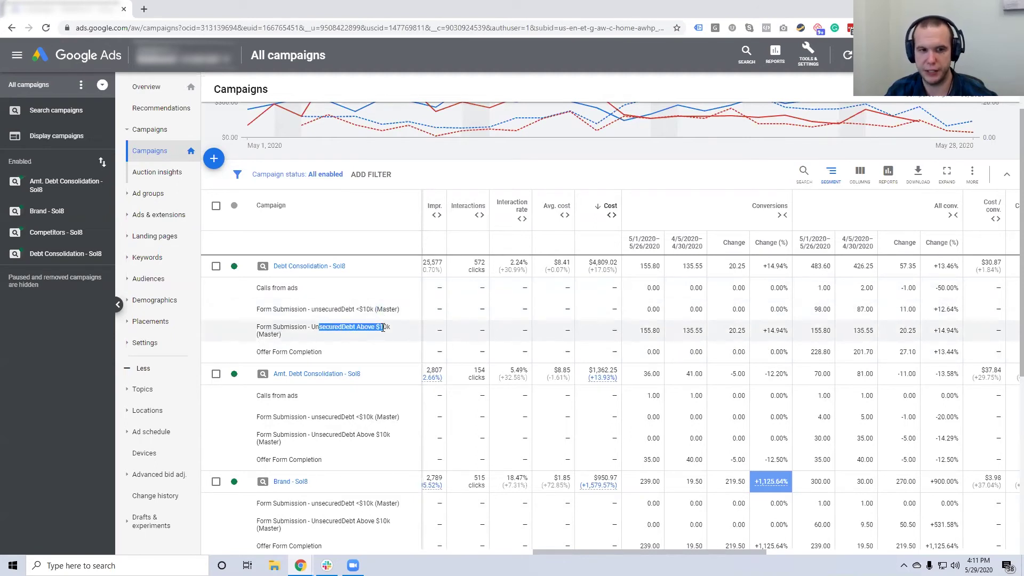
pyautogui.click(271, 352)
pyautogui.moveTo(271, 352); pyautogui.dragTo(321, 352)
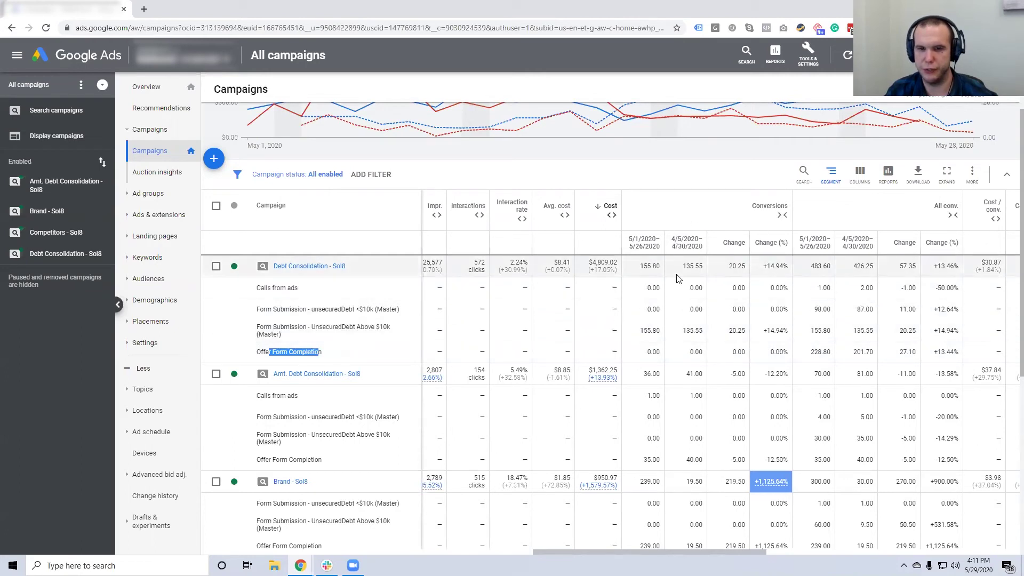
pyautogui.moveTo(646, 288); pyautogui.dragTo(656, 352)
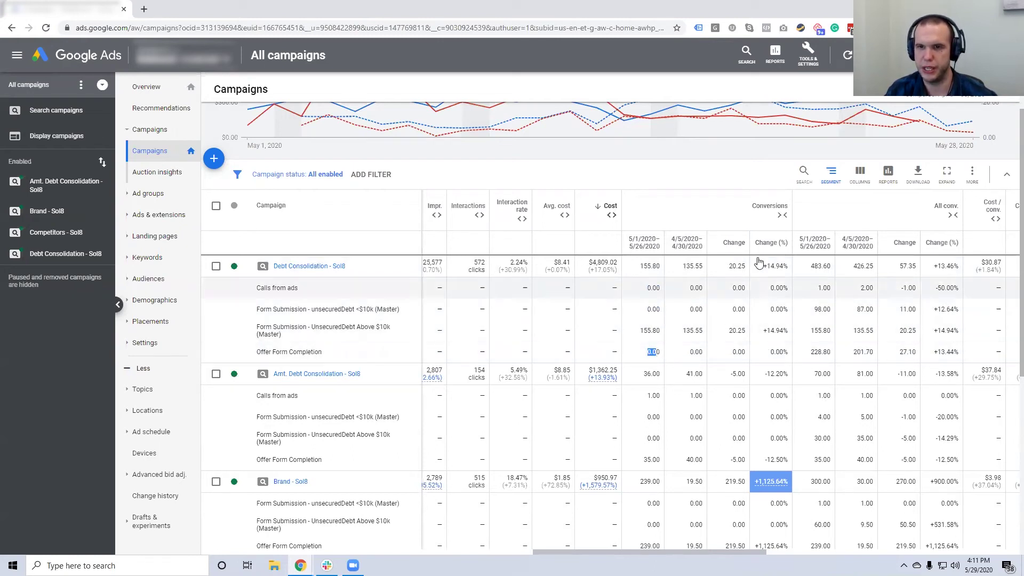
pyautogui.click(660, 312)
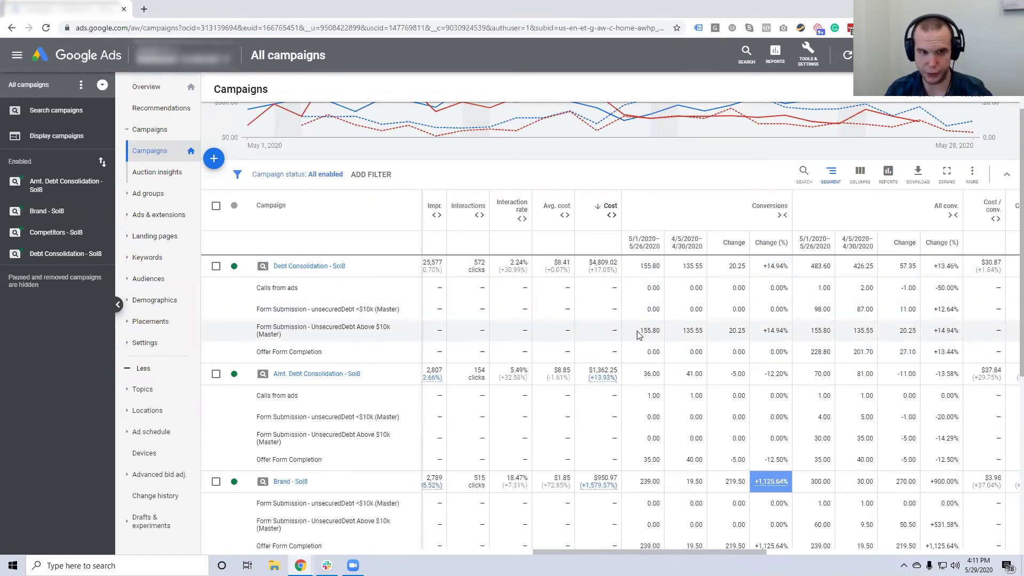
pyautogui.moveTo(315, 328); pyautogui.dragTo(389, 328)
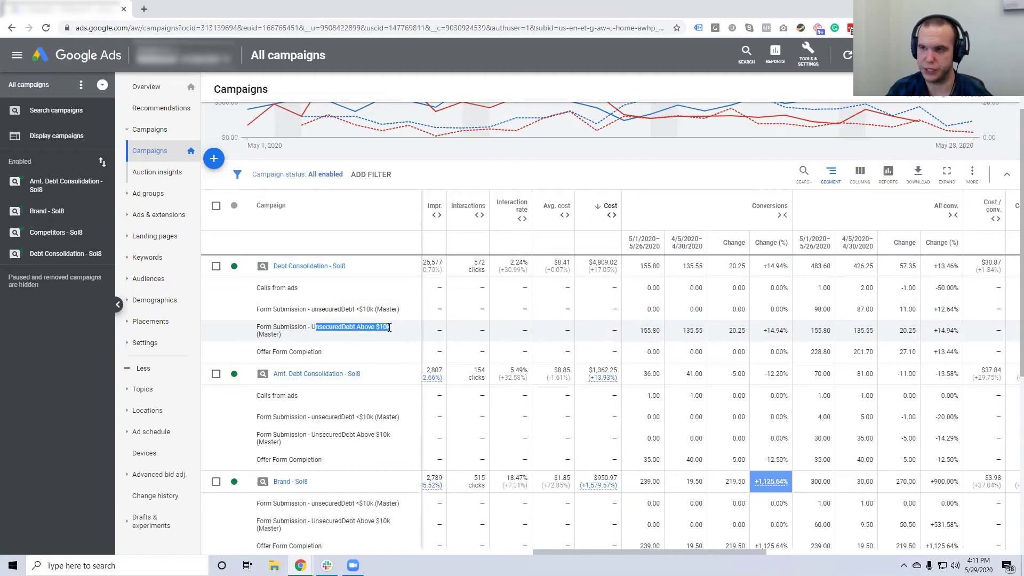
pyautogui.moveTo(636, 331); pyautogui.dragTo(658, 331)
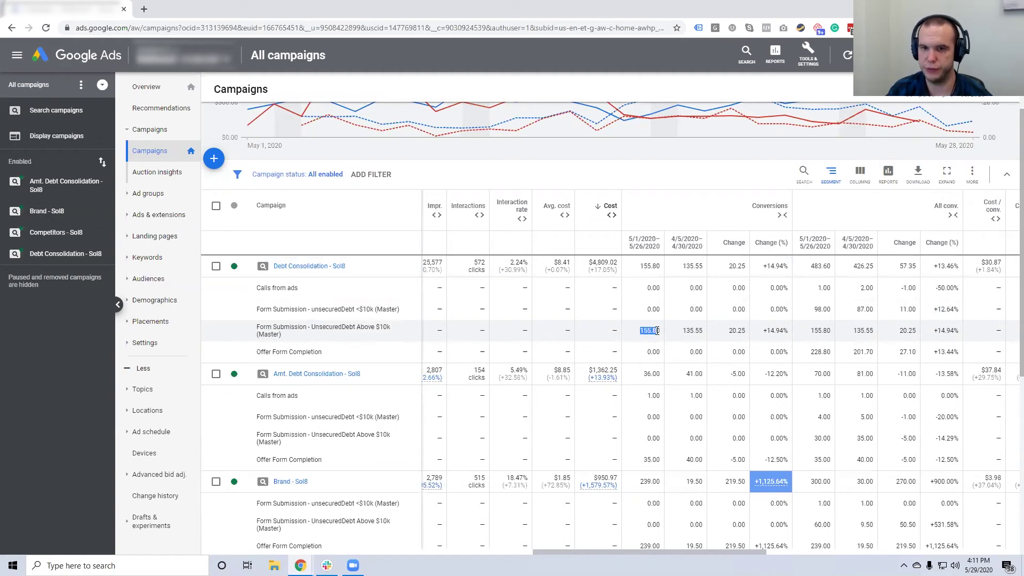
pyautogui.click(824, 332)
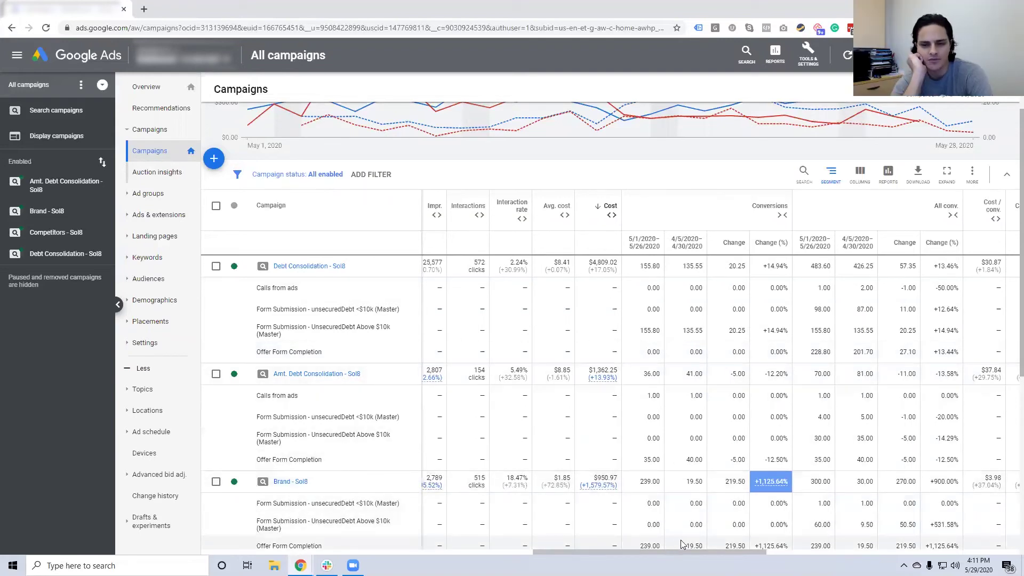
# Step: Scroll to Target CPA and highlight Debt Consolidation's $27.22 Target CPA and $30.87 cost per conversion
pyautogui.moveTo(678, 551); pyautogui.dragTo(928, 551)
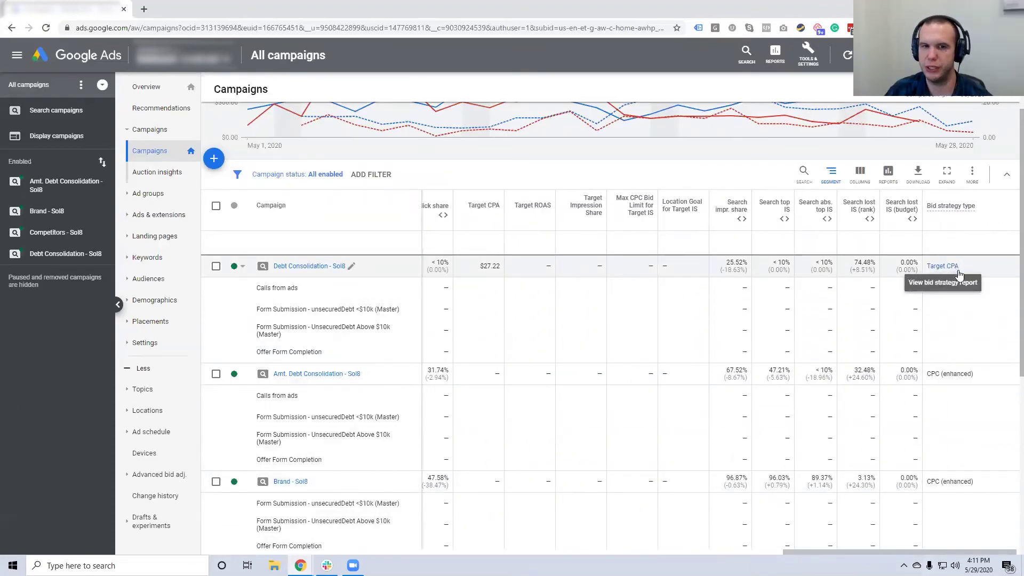
pyautogui.moveTo(917, 549); pyautogui.dragTo(838, 552)
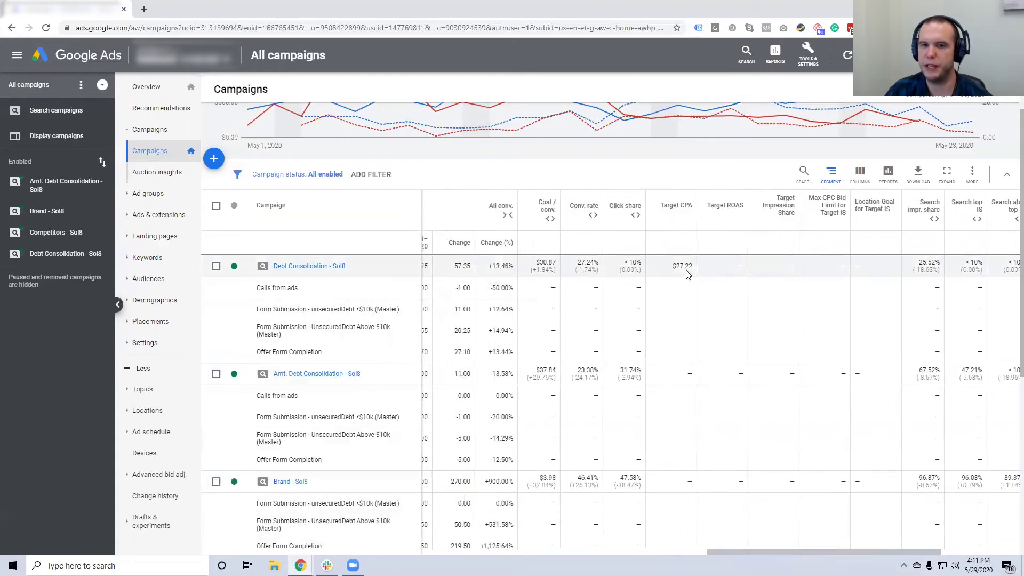
pyautogui.moveTo(672, 266); pyautogui.dragTo(692, 266)
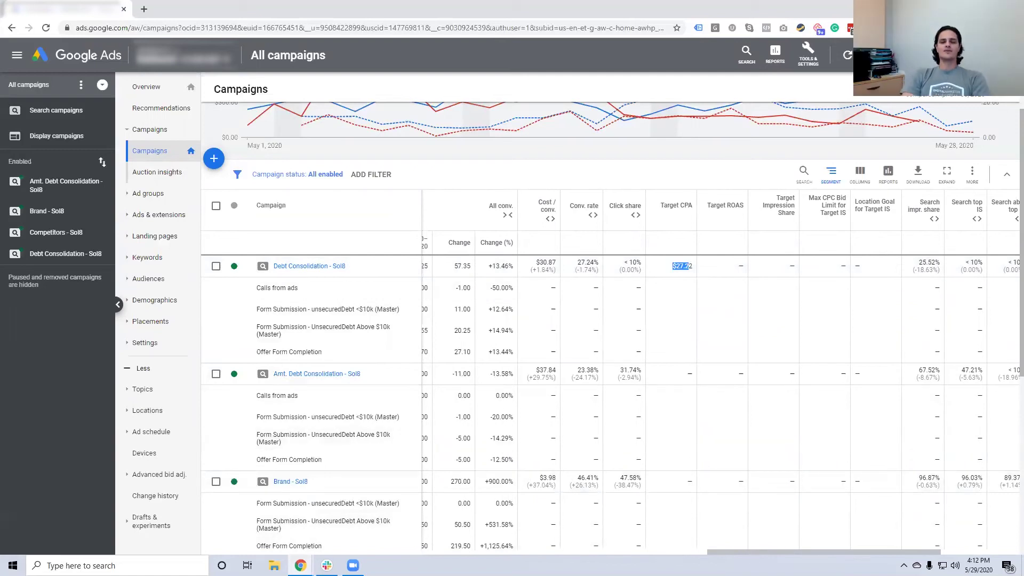
pyautogui.moveTo(743, 552); pyautogui.dragTo(691, 551)
pyautogui.moveTo(675, 263); pyautogui.dragTo(693, 262)
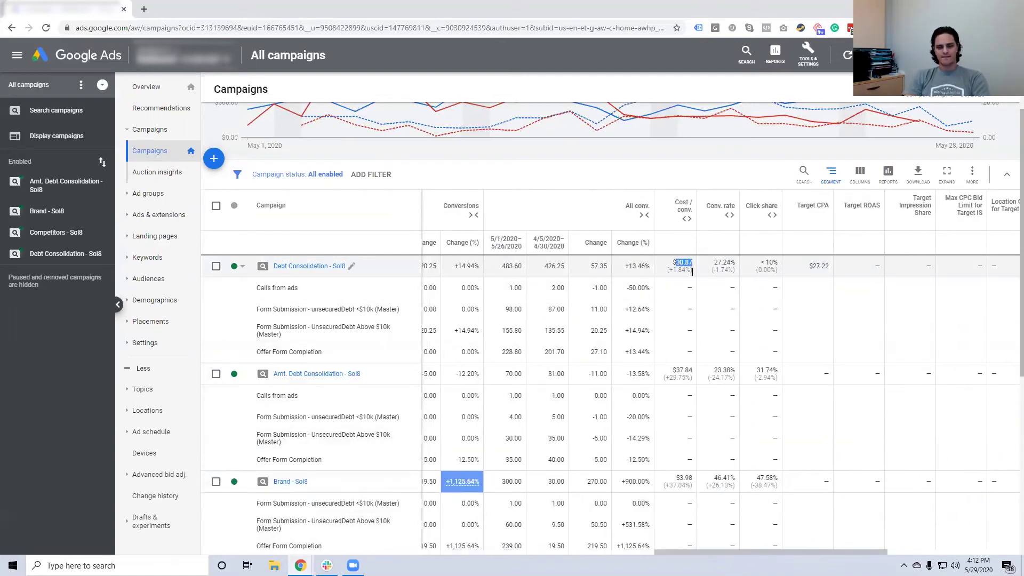
pyautogui.moveTo(784, 553); pyautogui.dragTo(741, 553)
pyautogui.click(939, 89)
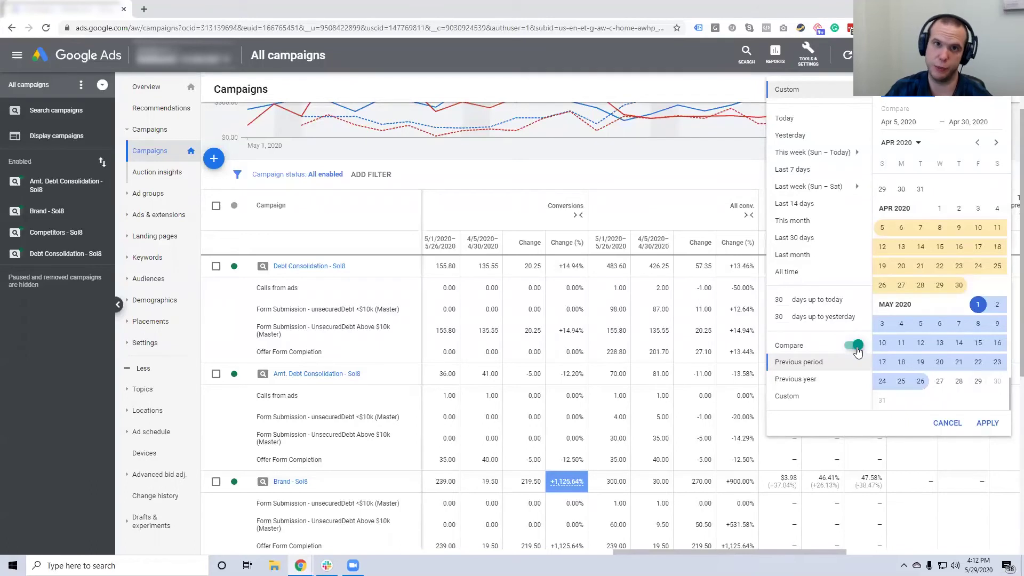
pyautogui.click(856, 346)
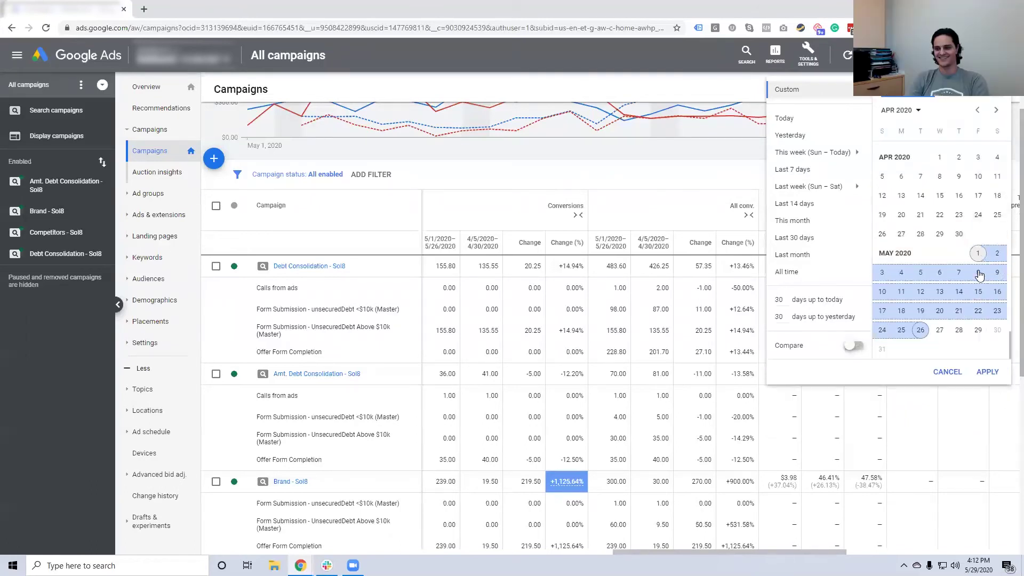
pyautogui.click(948, 312)
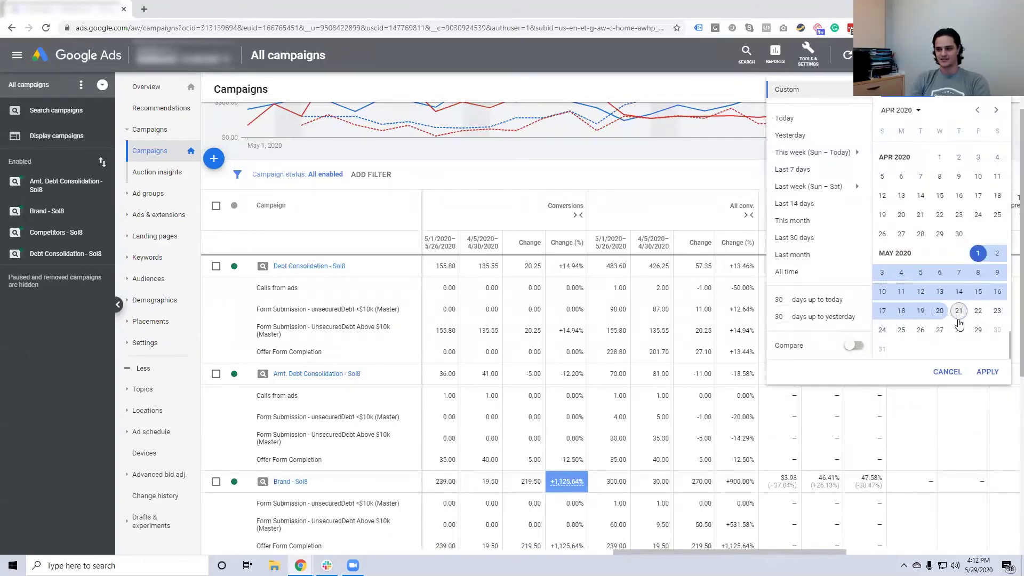
pyautogui.click(987, 372)
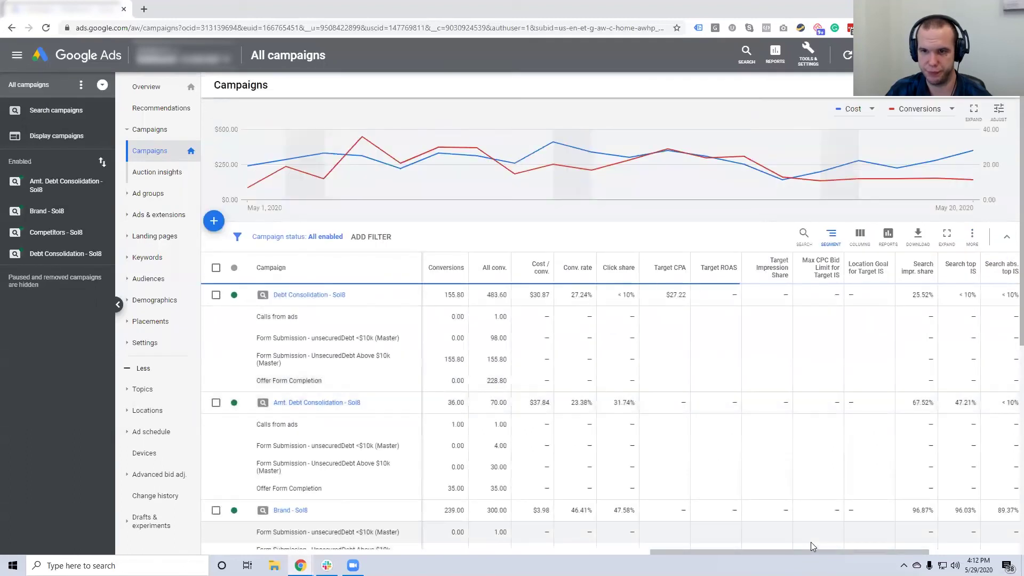
pyautogui.moveTo(747, 552); pyautogui.dragTo(673, 546)
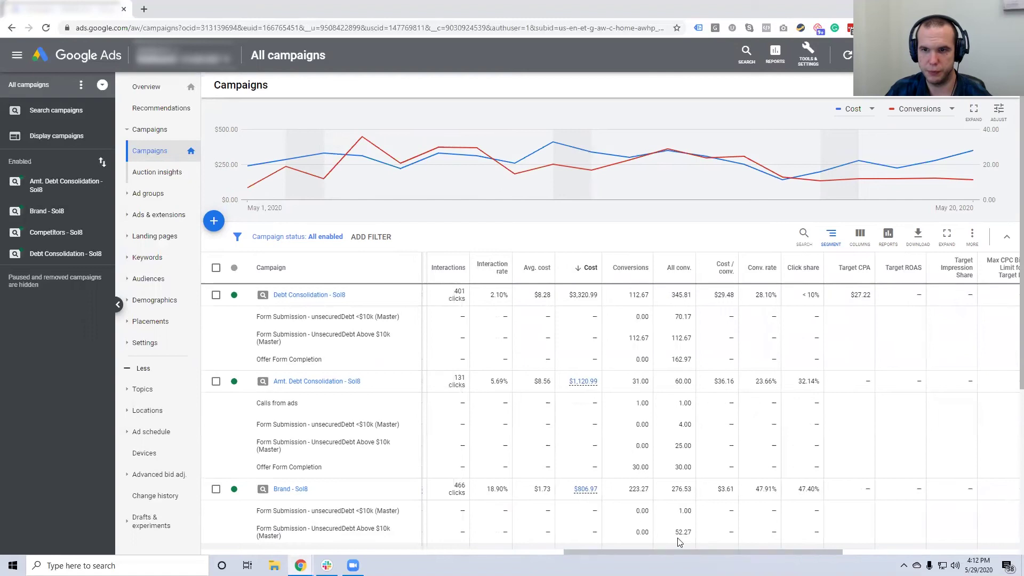
pyautogui.moveTo(718, 295); pyautogui.dragTo(735, 299)
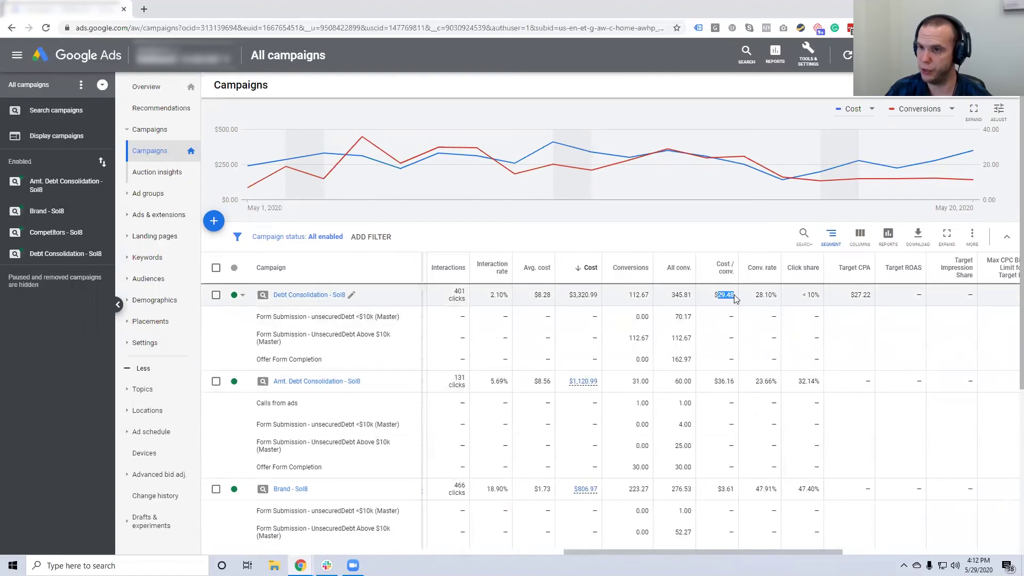
pyautogui.moveTo(865, 296); pyautogui.dragTo(860, 304)
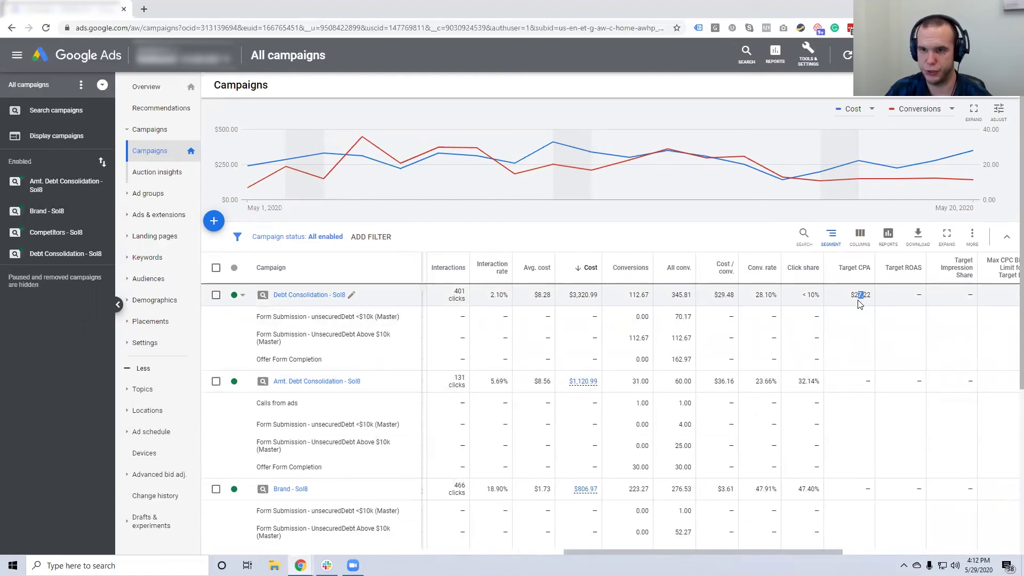
pyautogui.click(860, 304)
pyautogui.moveTo(730, 297); pyautogui.dragTo(726, 297)
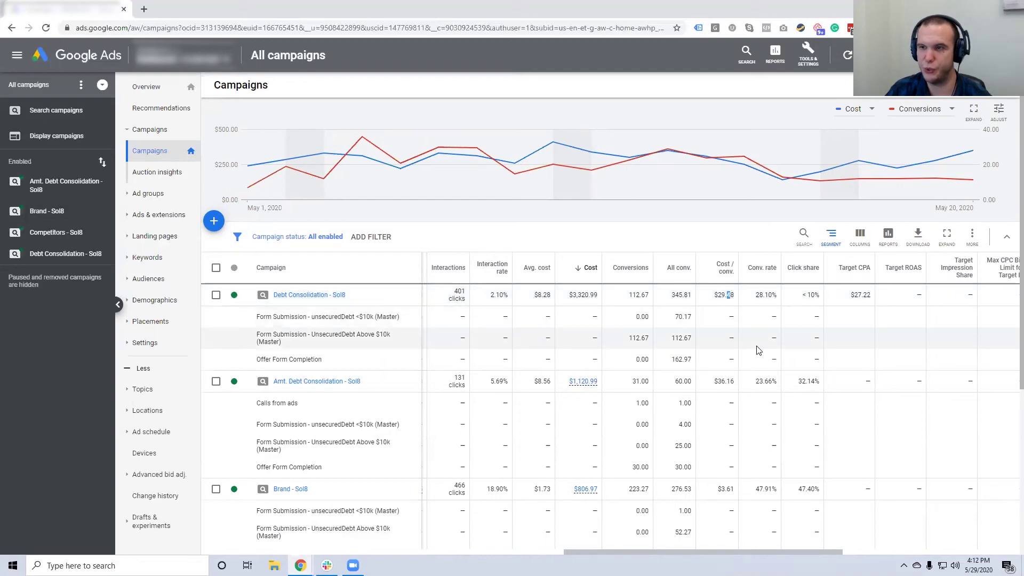
pyautogui.moveTo(629, 339); pyautogui.dragTo(649, 339)
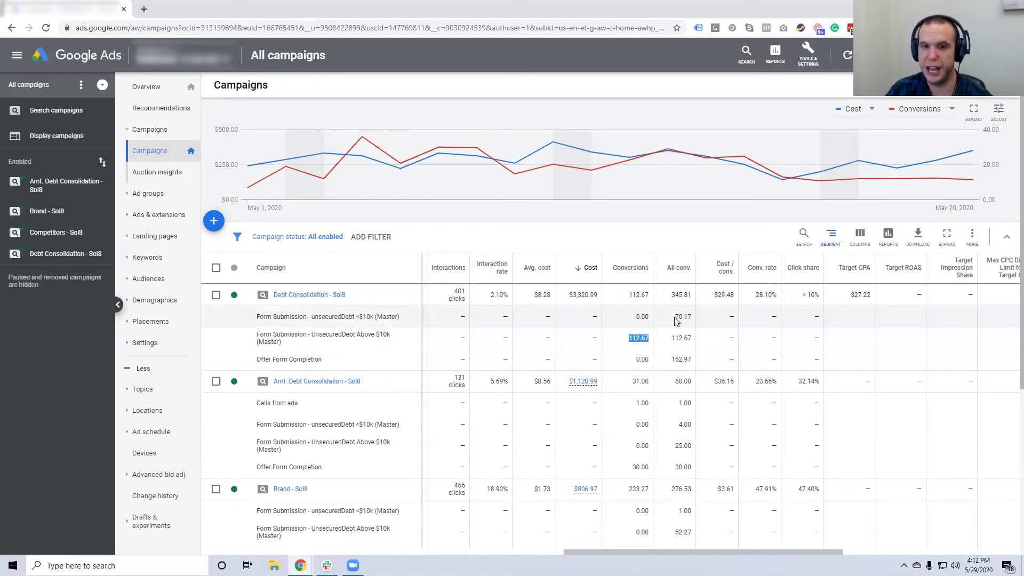
pyautogui.moveTo(676, 318); pyautogui.dragTo(691, 318)
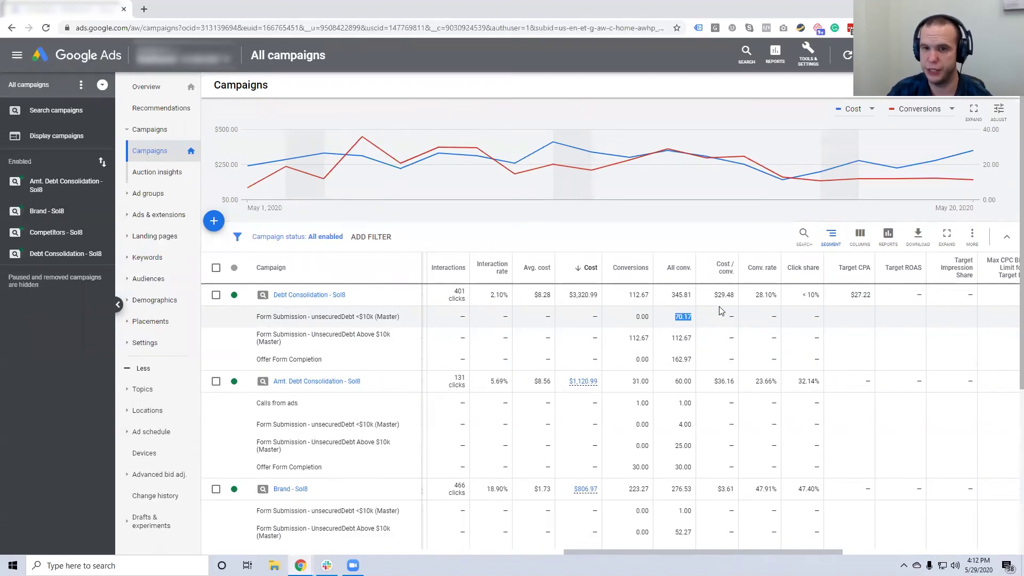
pyautogui.moveTo(629, 338); pyautogui.dragTo(650, 339)
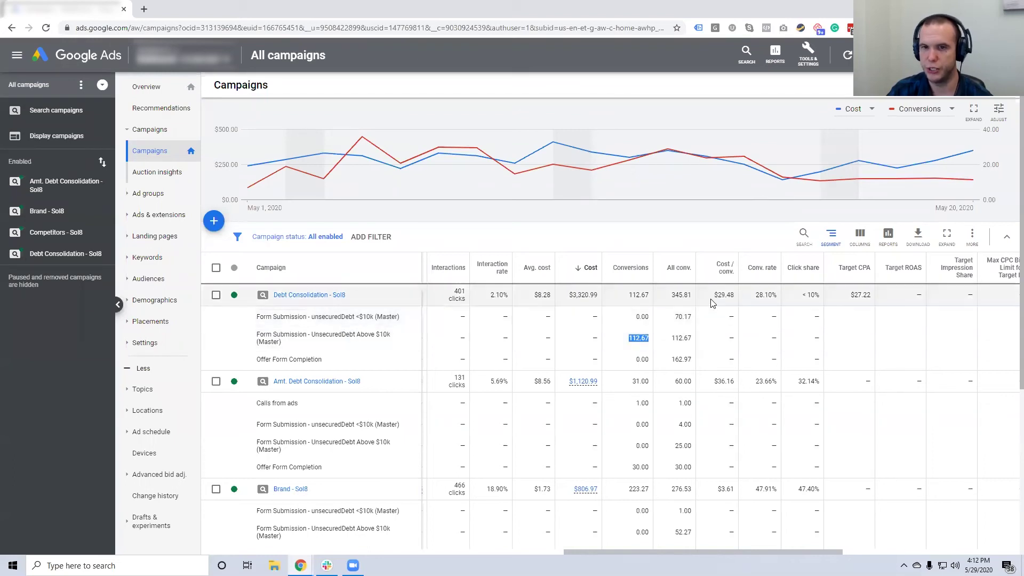
pyautogui.moveTo(714, 295); pyautogui.dragTo(734, 298)
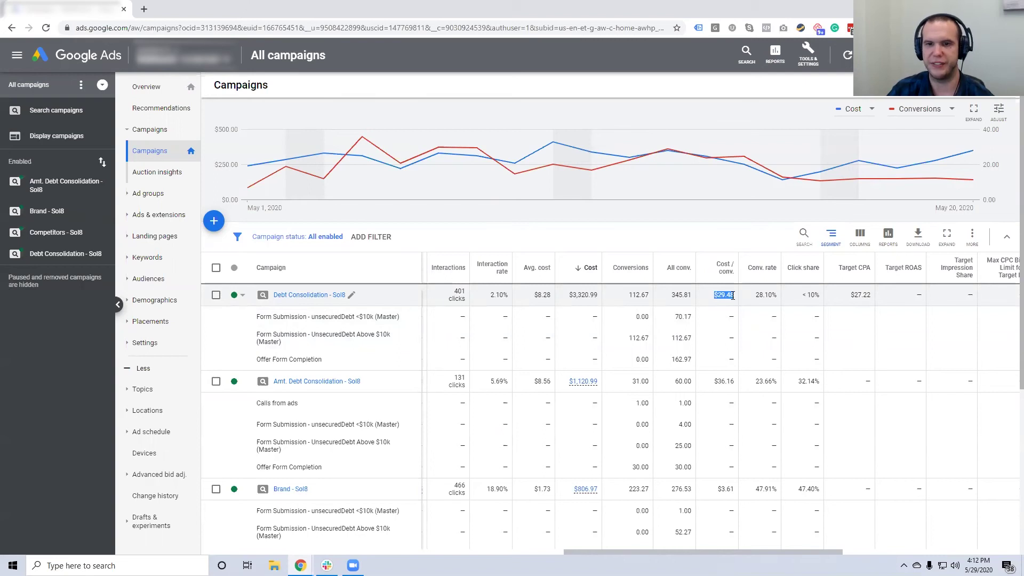
pyautogui.moveTo(716, 296); pyautogui.dragTo(776, 295)
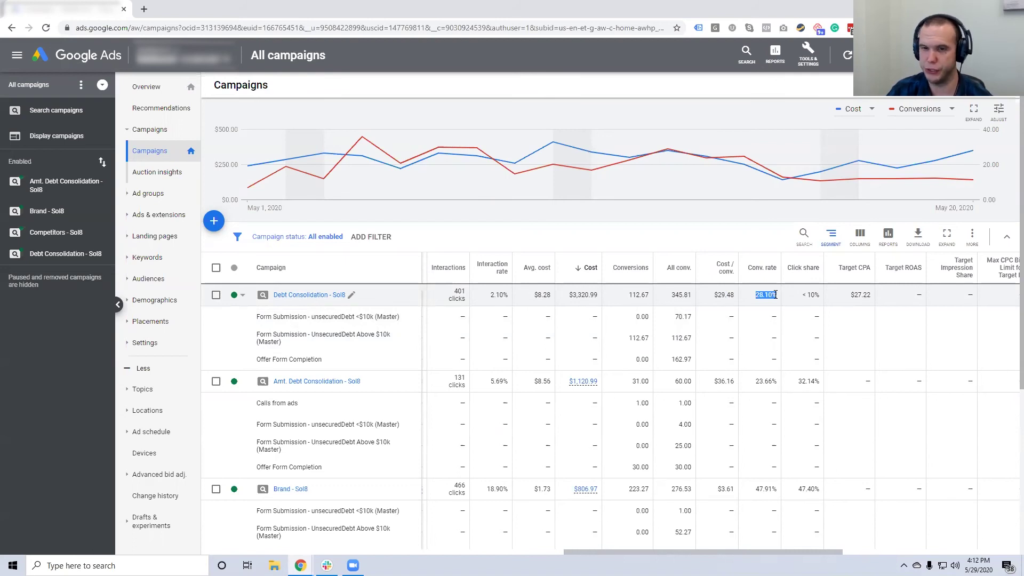
pyautogui.moveTo(629, 338); pyautogui.dragTo(649, 338)
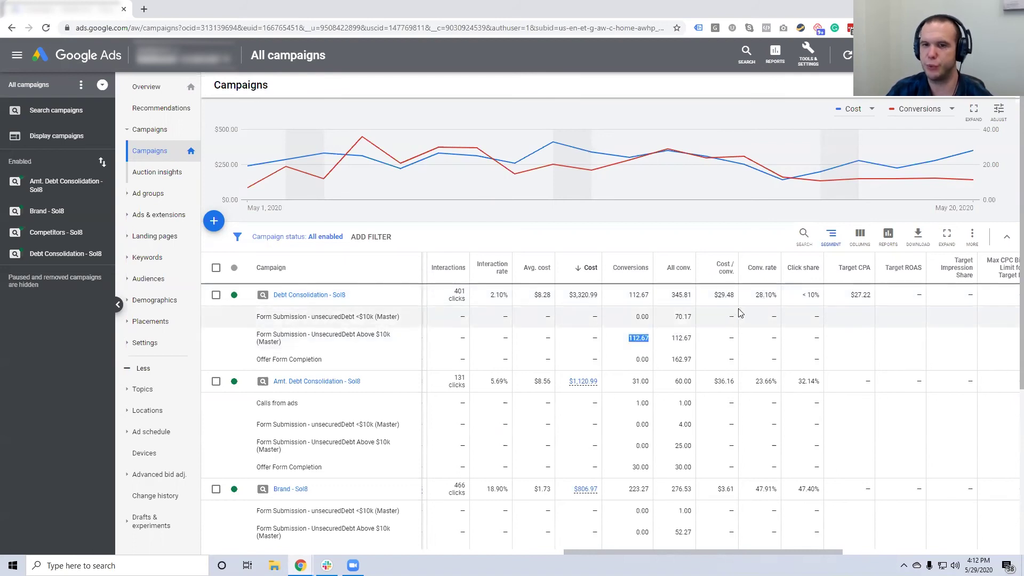
pyautogui.moveTo(755, 295); pyautogui.dragTo(773, 295)
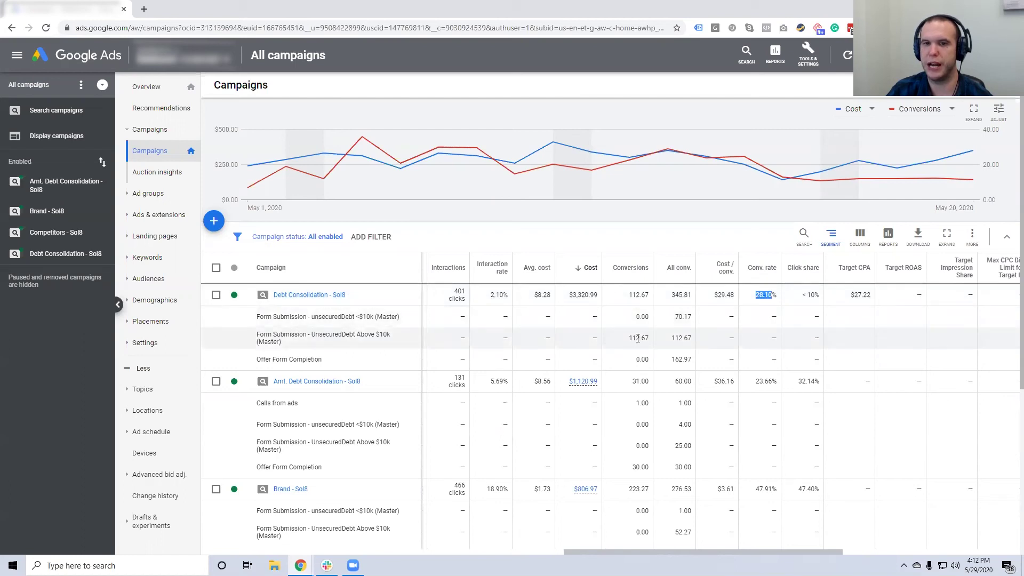
pyautogui.moveTo(636, 338); pyautogui.dragTo(649, 338)
pyautogui.moveTo(850, 295); pyautogui.dragTo(867, 295)
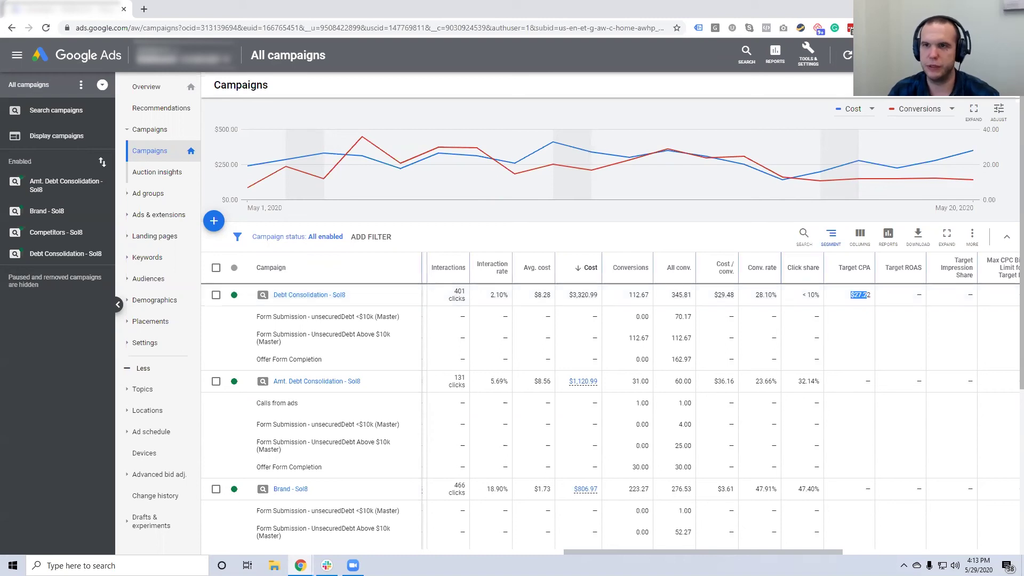
# Step: Open the Debt Consolidation - Sol8 campaign and apply a Feb 1 – May 20, 2020 range
pyautogui.click(309, 295)
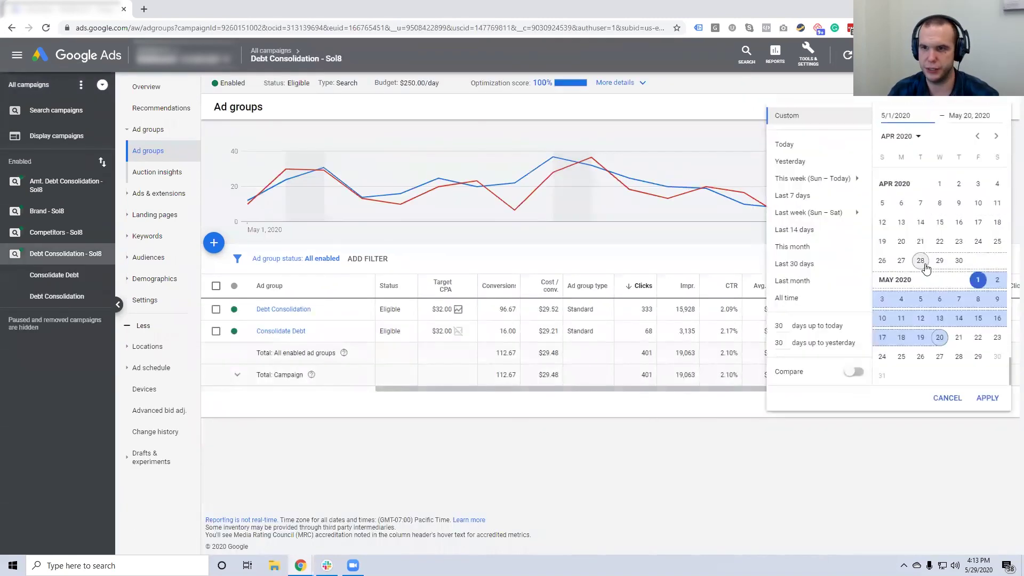
pyautogui.scroll(5, 939, 267)
pyautogui.click(997, 185)
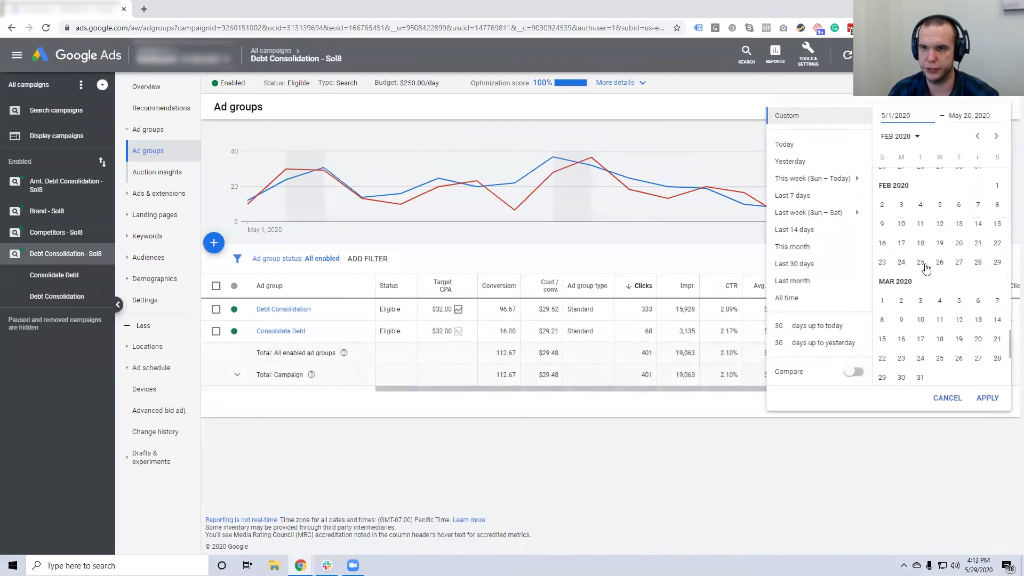
pyautogui.click(987, 398)
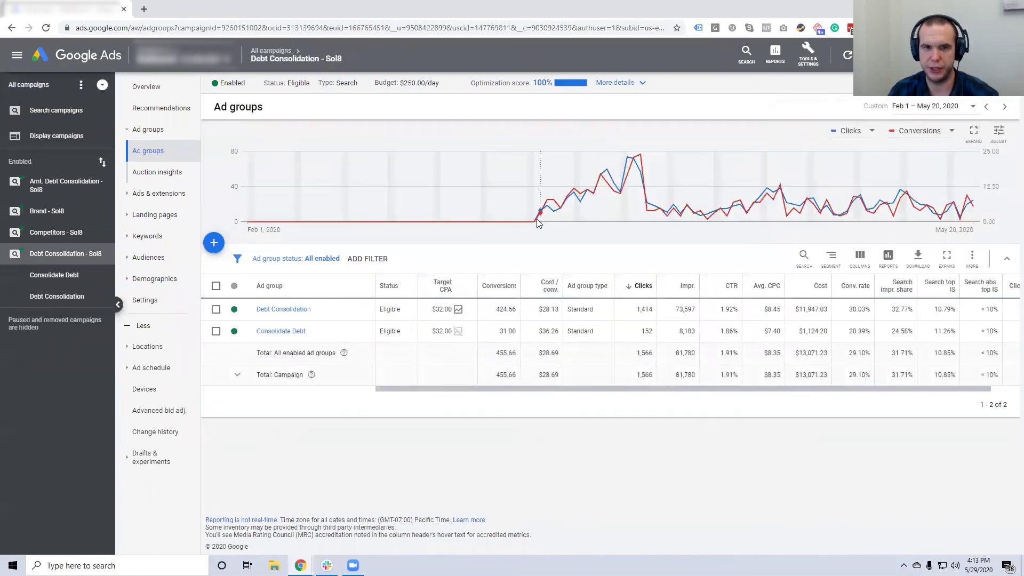
# Step: Highlight the $11,947.03 Debt Consolidation cost and its 30.03% conversion rate
pyautogui.moveTo(540, 221)
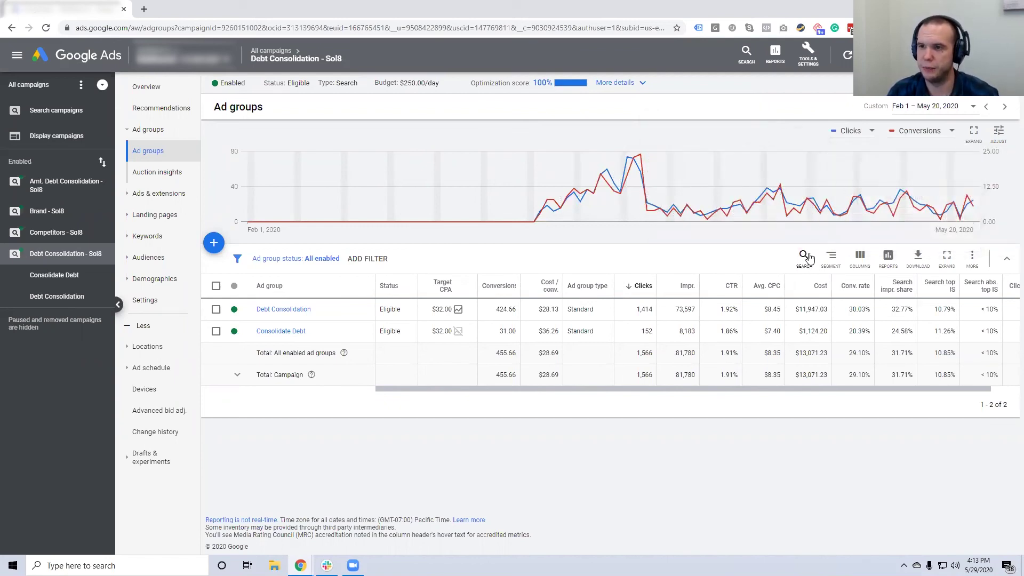
pyautogui.moveTo(795, 309); pyautogui.dragTo(827, 310)
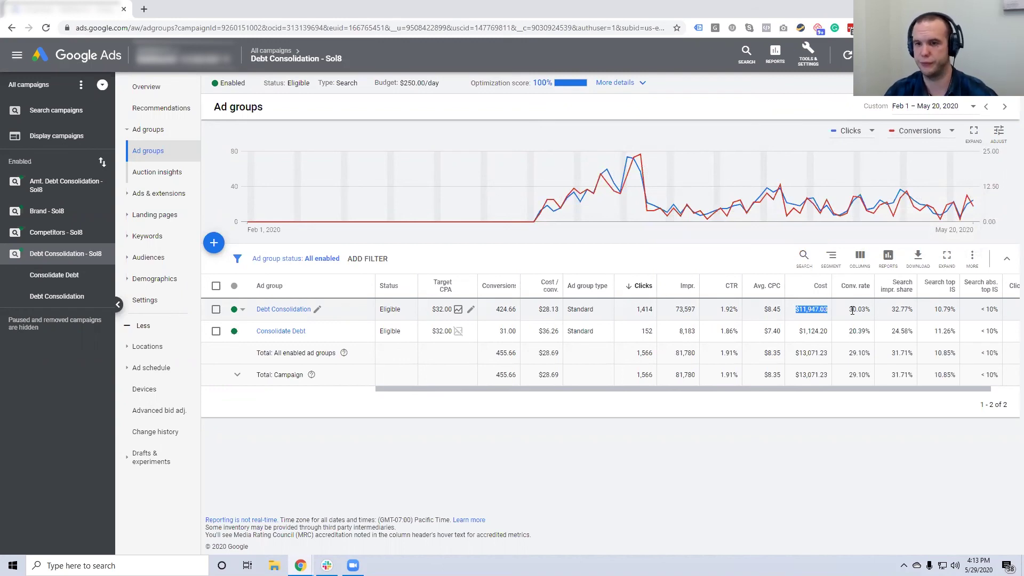
pyautogui.moveTo(852, 310); pyautogui.dragTo(870, 318)
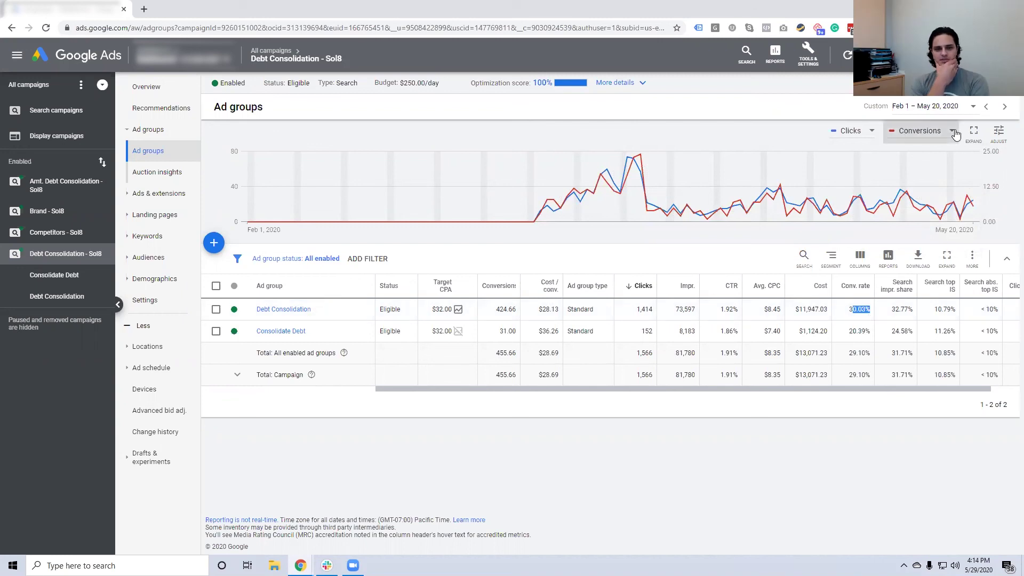
# Step: Apply the May 1–20, 2020 range and return to All campaigns, showing Debt Consolidation - Sol8 at $3,320.99 cost
pyautogui.click(934, 106)
pyautogui.scroll(-5, 970, 311)
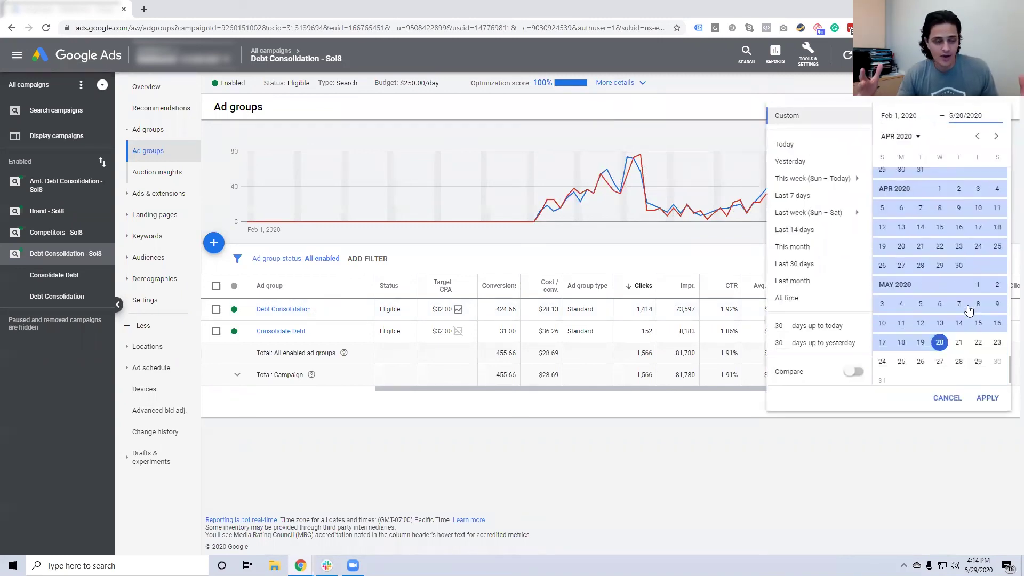
pyautogui.click(940, 337)
pyautogui.click(978, 279)
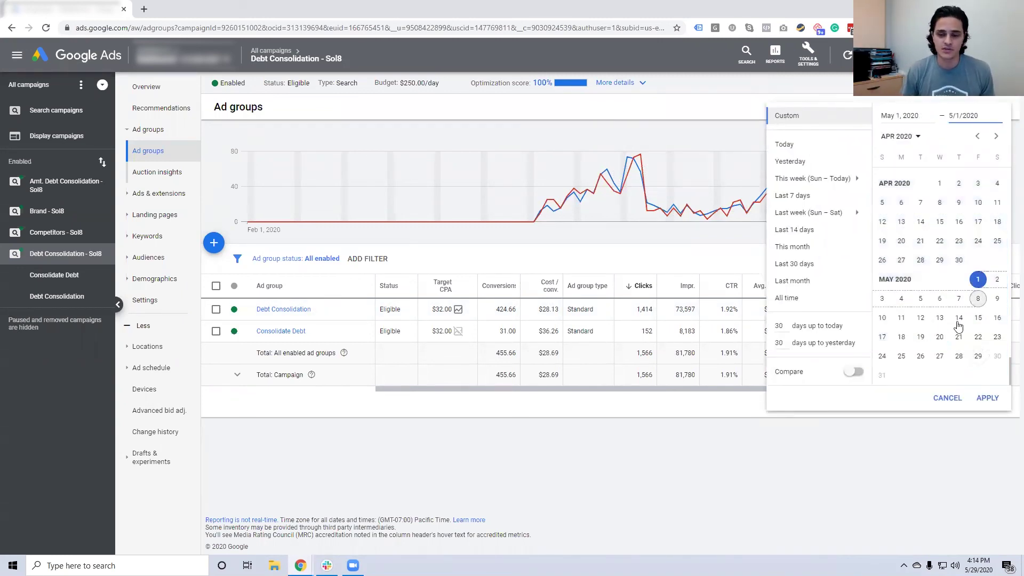
pyautogui.click(986, 398)
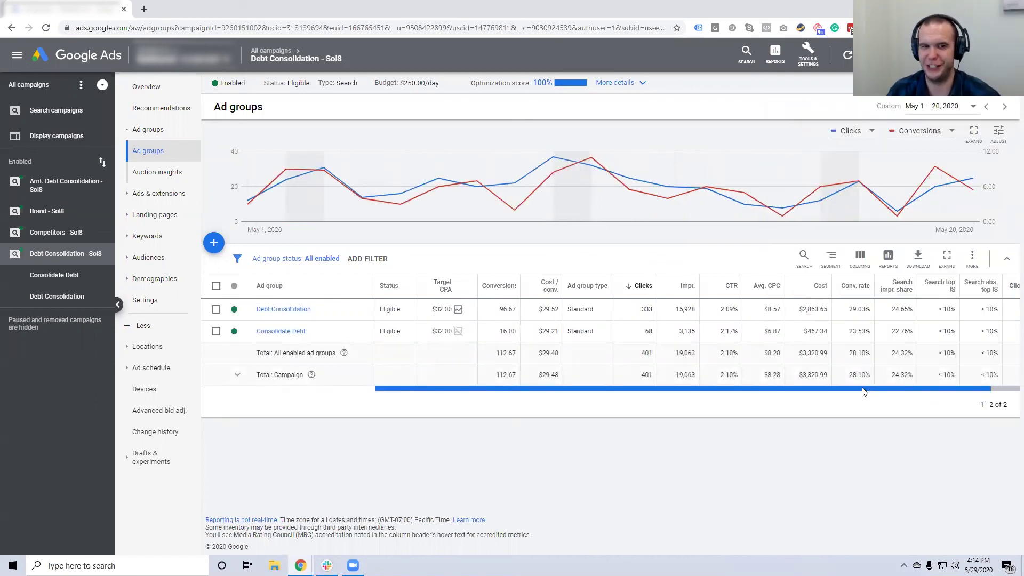
pyautogui.click(271, 50)
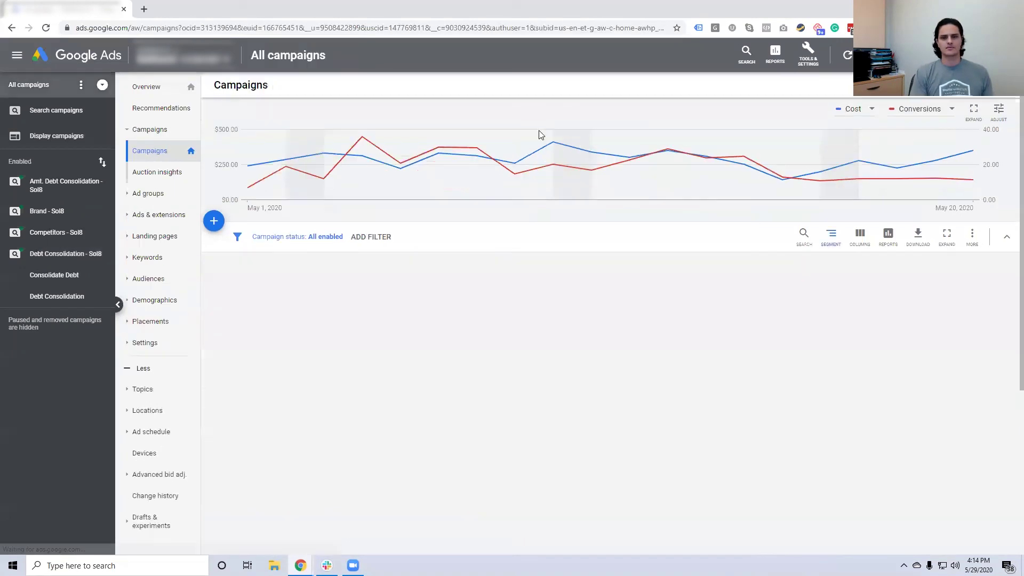
pyautogui.scroll(-2, 744, 314)
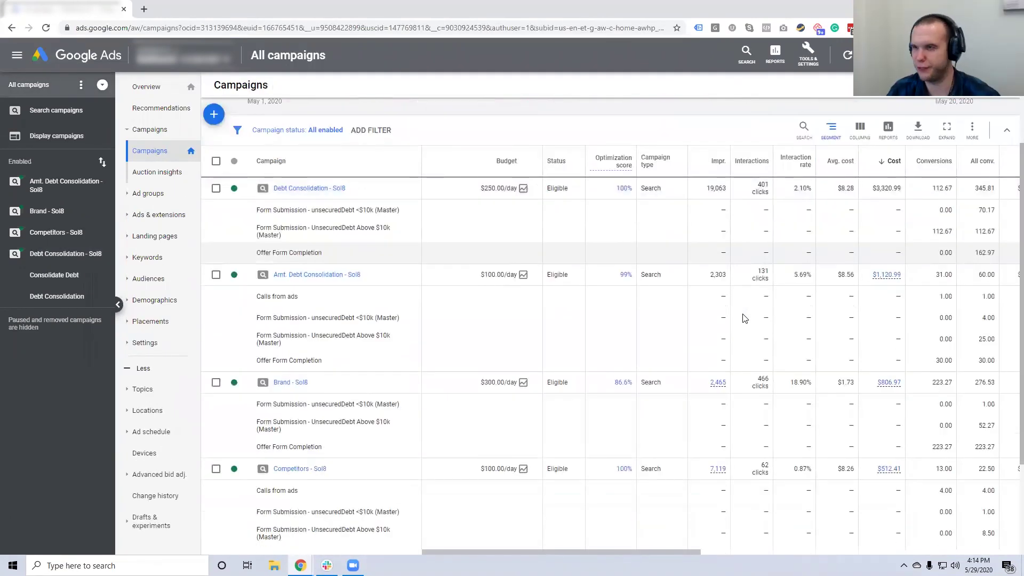